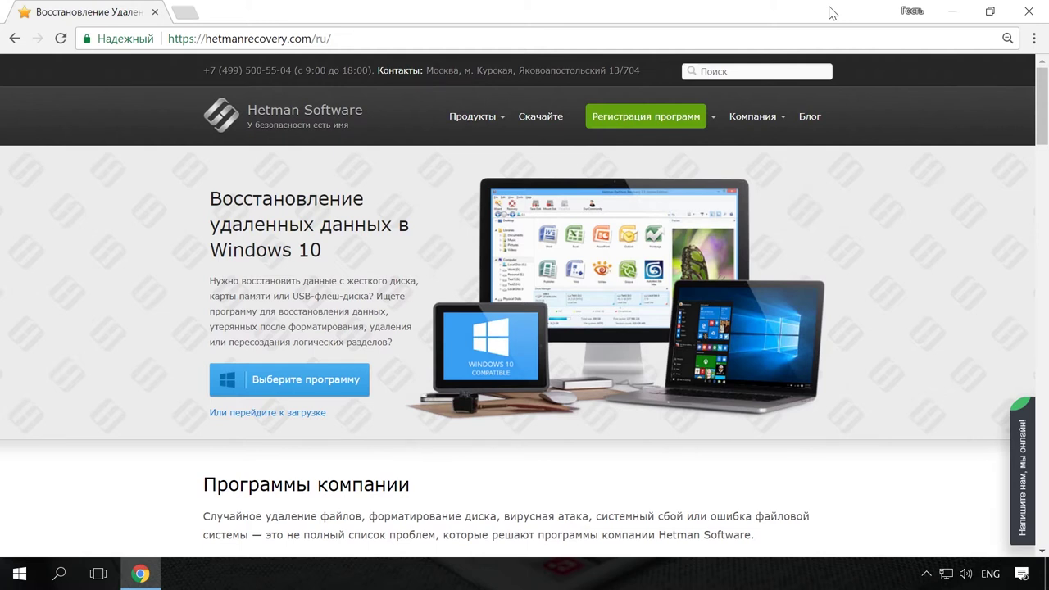
# Open the Partition Recovery product page on the Hetman Software site and look it over
pyautogui.moveTo(492, 119)
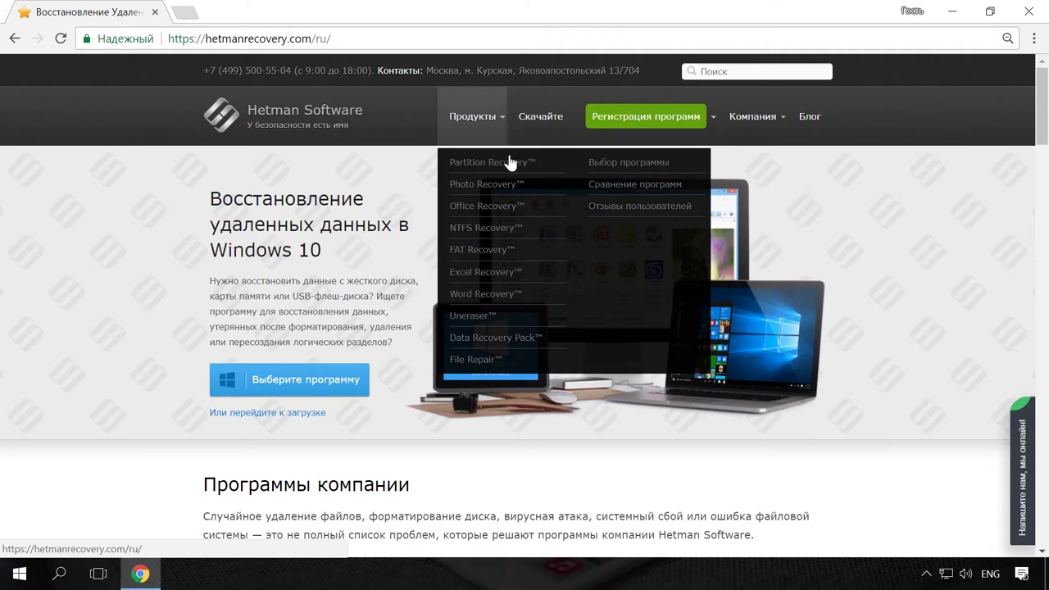
pyautogui.click(515, 162)
pyautogui.scroll(-1, 519, 177)
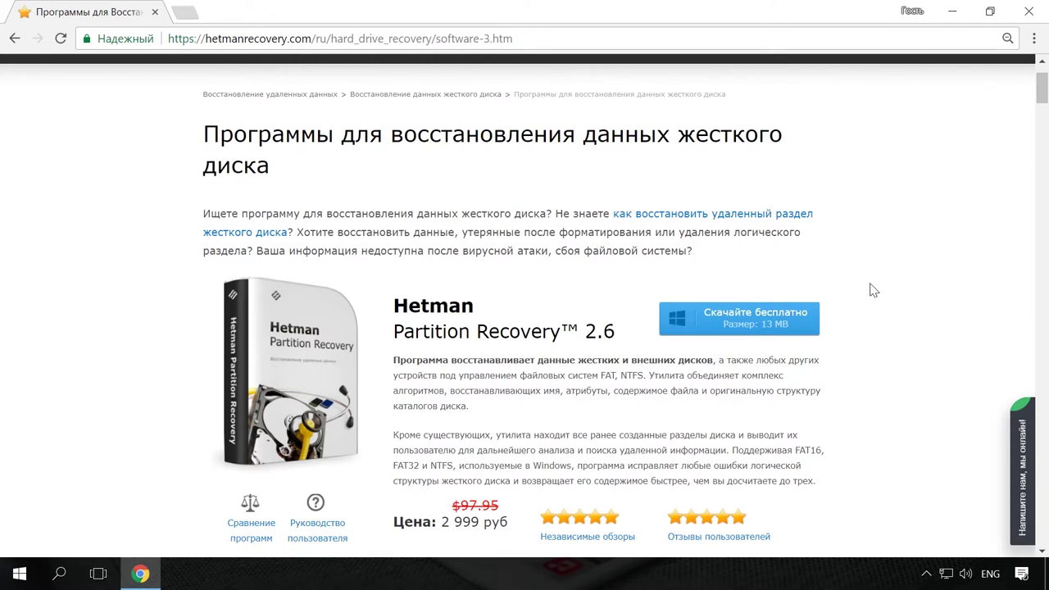
pyautogui.scroll(1, 872, 279)
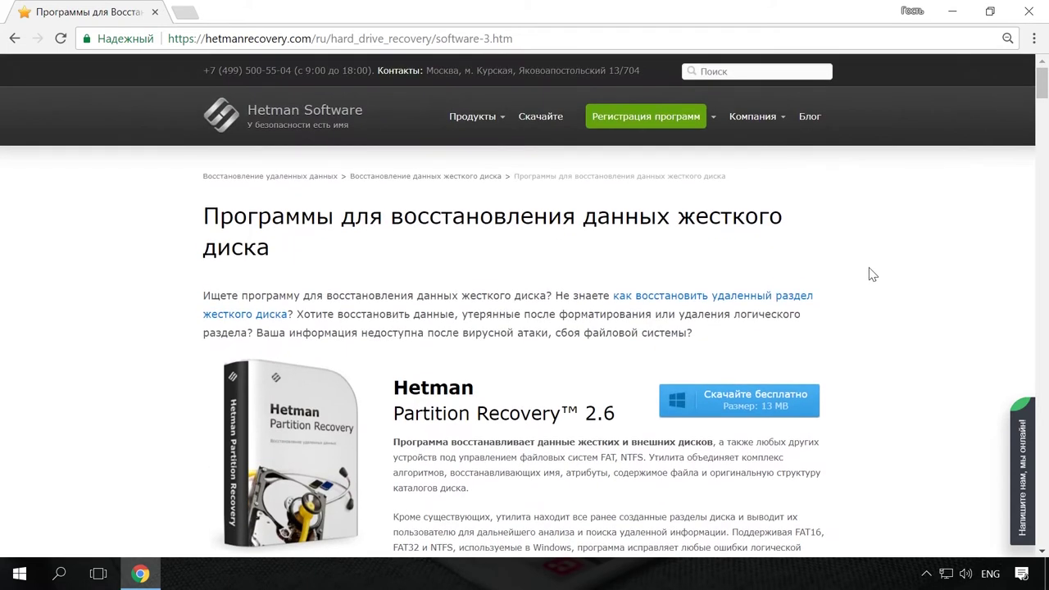
# Open the article "Как быстро найти файлы на компьютере с Windows" from the company blog and skim it
pyautogui.click(813, 119)
pyautogui.scroll(-10, 898, 188)
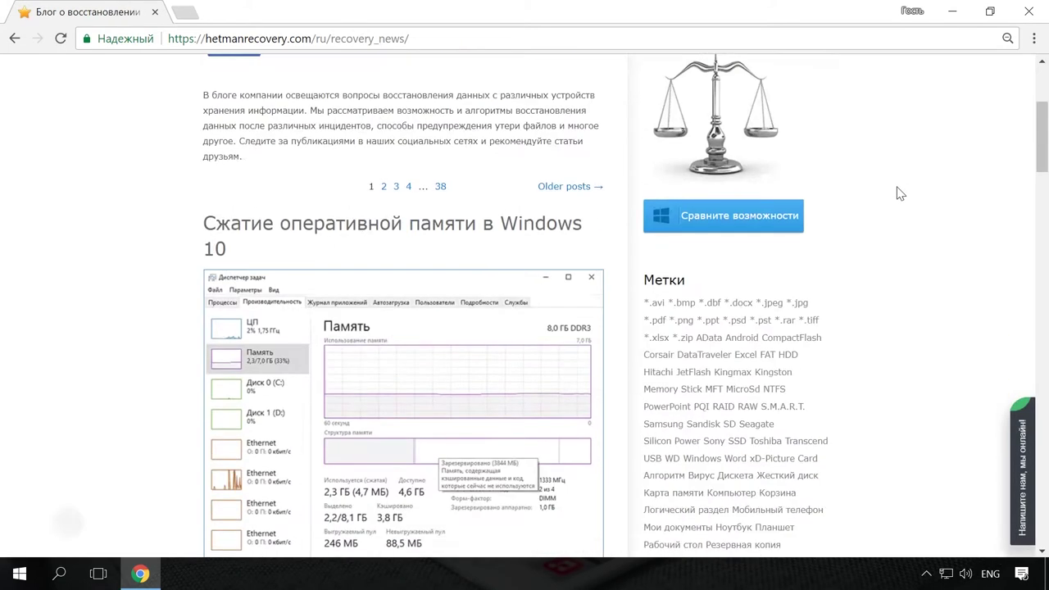
pyautogui.scroll(-5, 902, 220)
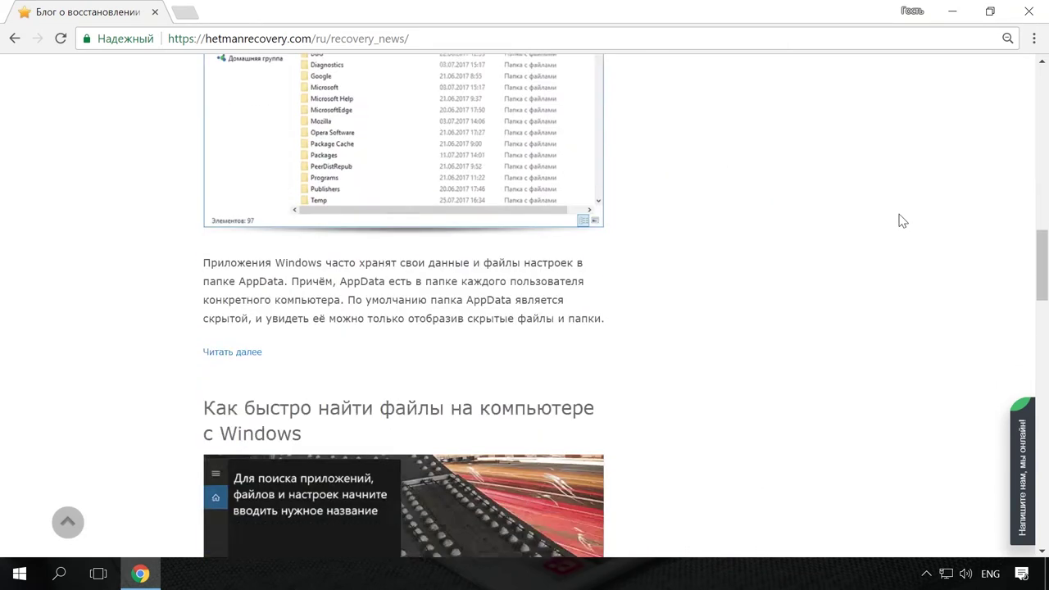
pyautogui.click(563, 274)
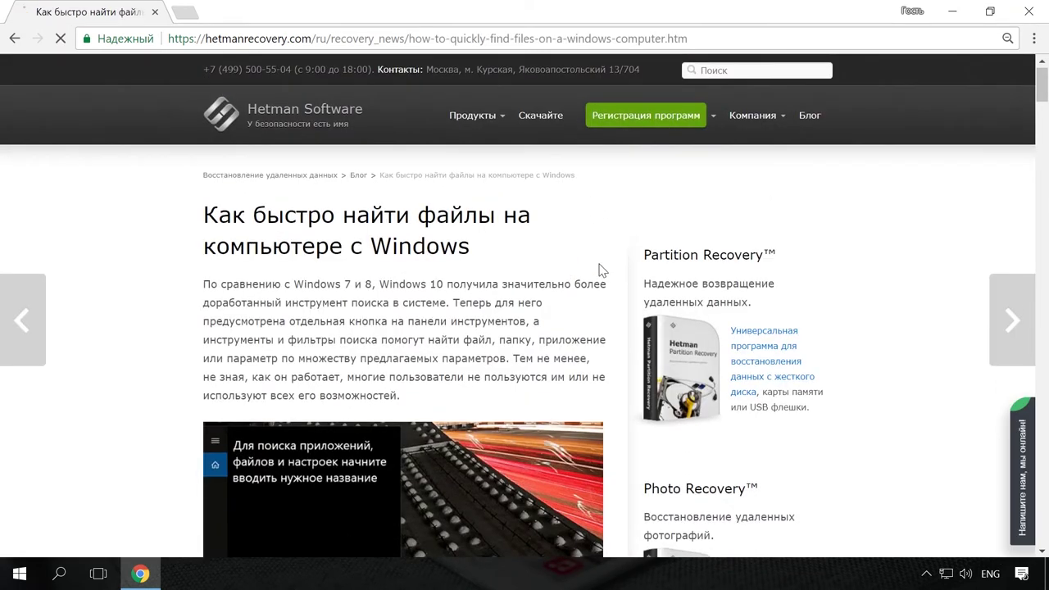
pyautogui.scroll(-6, 574, 271)
pyautogui.scroll(6, 610, 263)
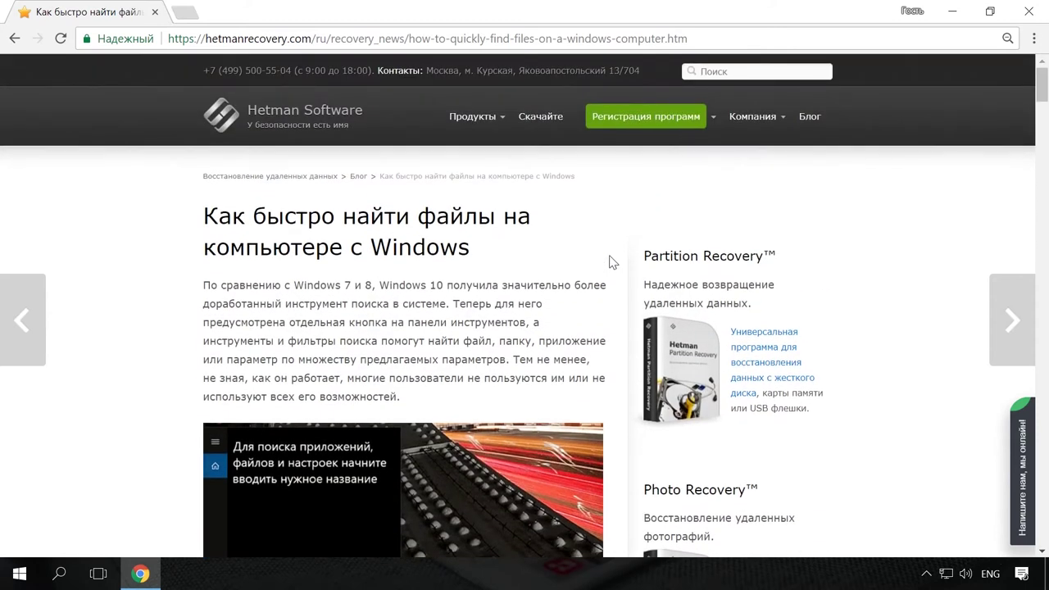
# Open the site's online support chat and place the cursor in its message field
pyautogui.click(1017, 459)
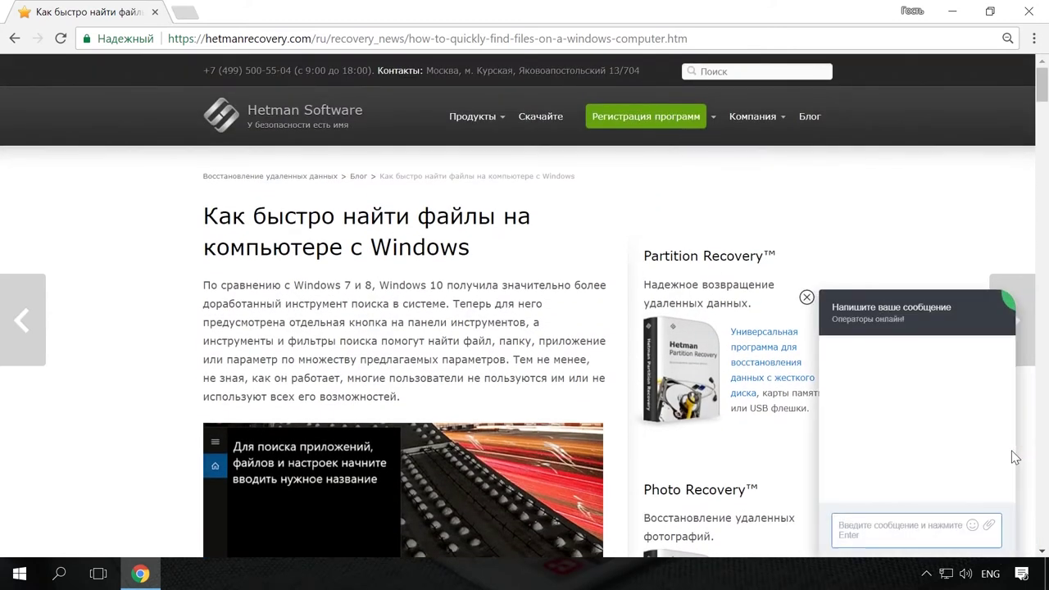
pyautogui.click(905, 523)
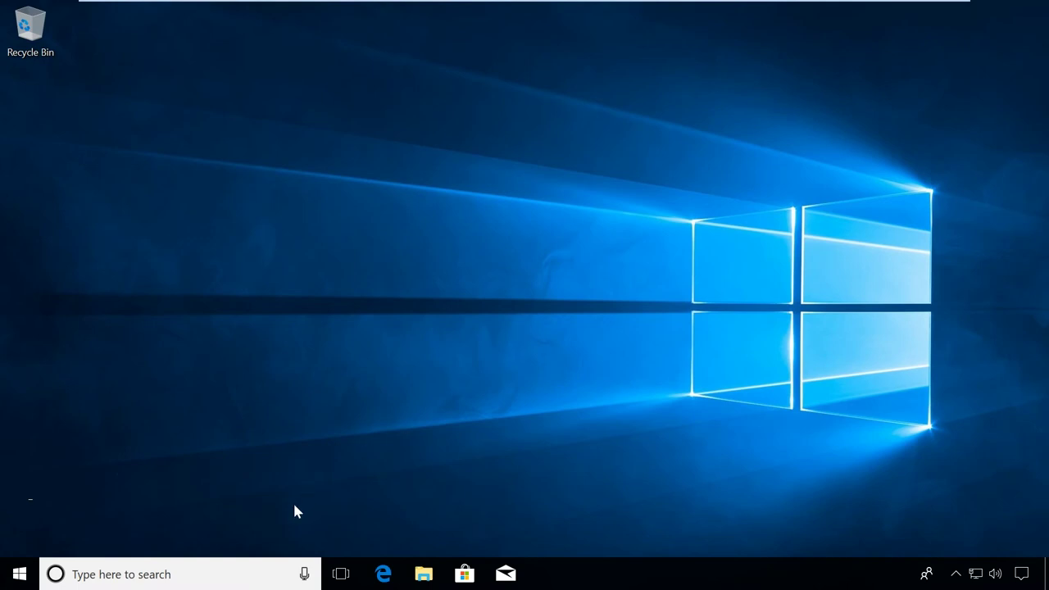
# Find Control Panel through the Windows search and open its page for adding a language
pyautogui.click(237, 574)
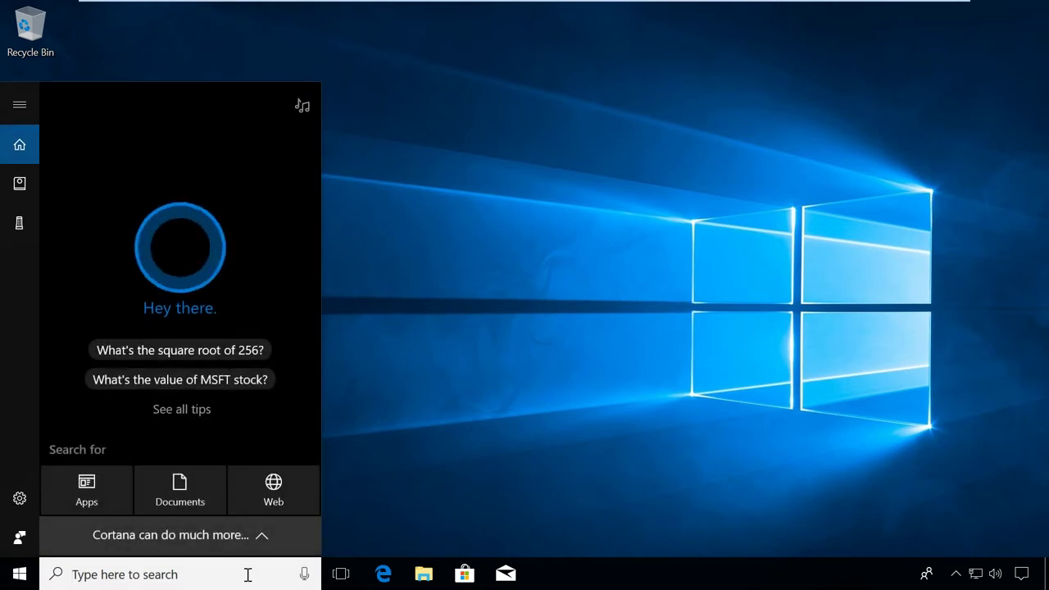
pyautogui.write('Control Panel')
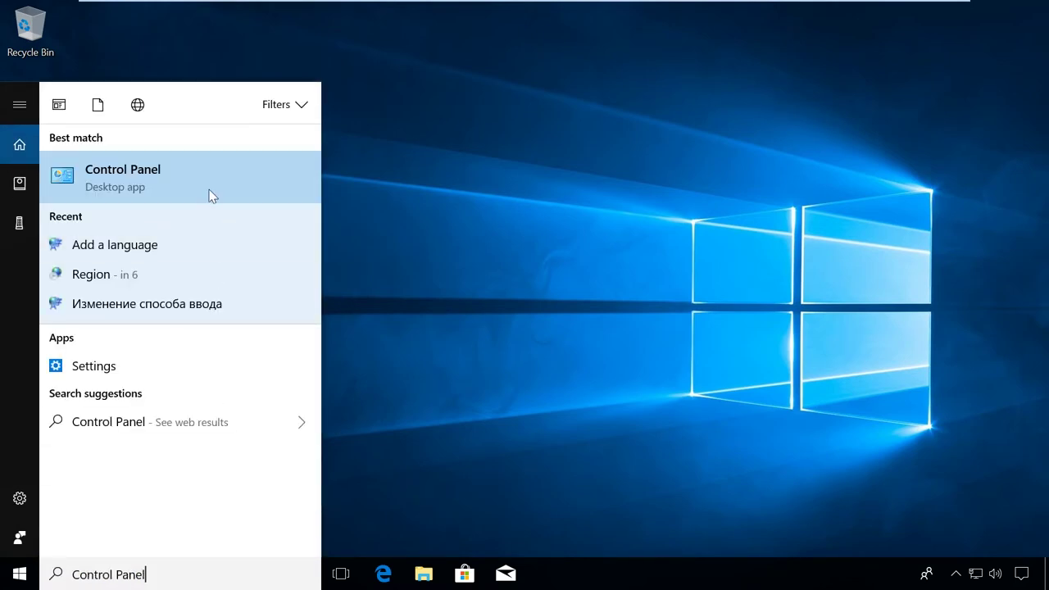
pyautogui.click(209, 187)
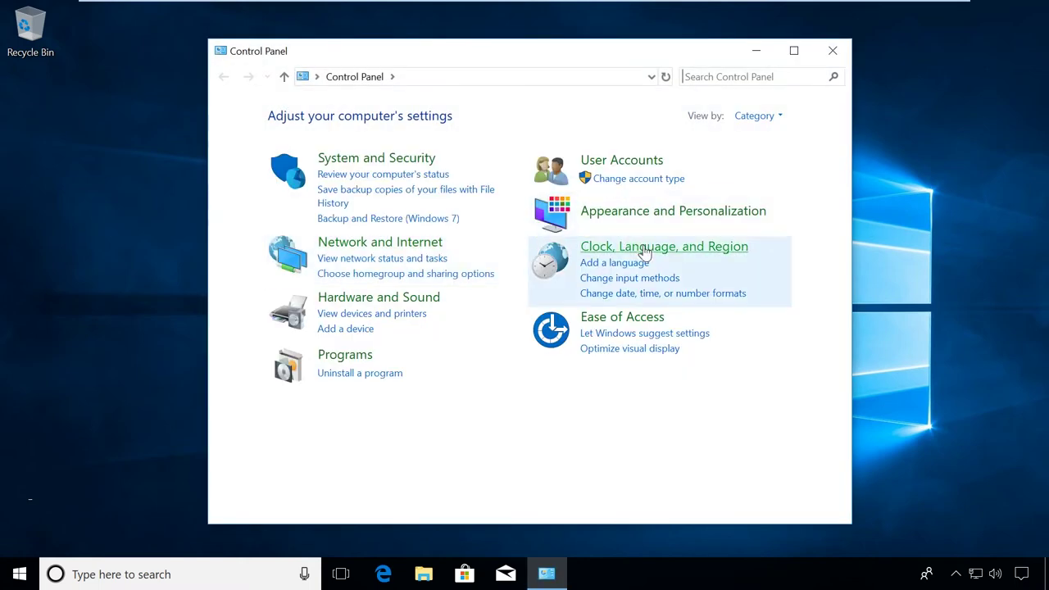
pyautogui.click(609, 264)
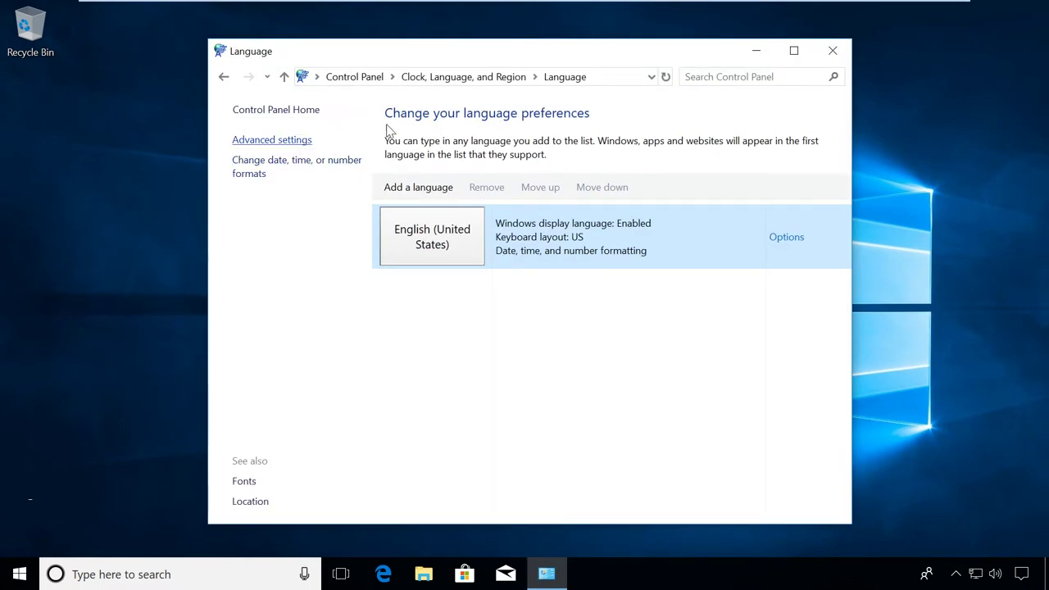
# Add Russian to the Windows language list
pyautogui.click(419, 195)
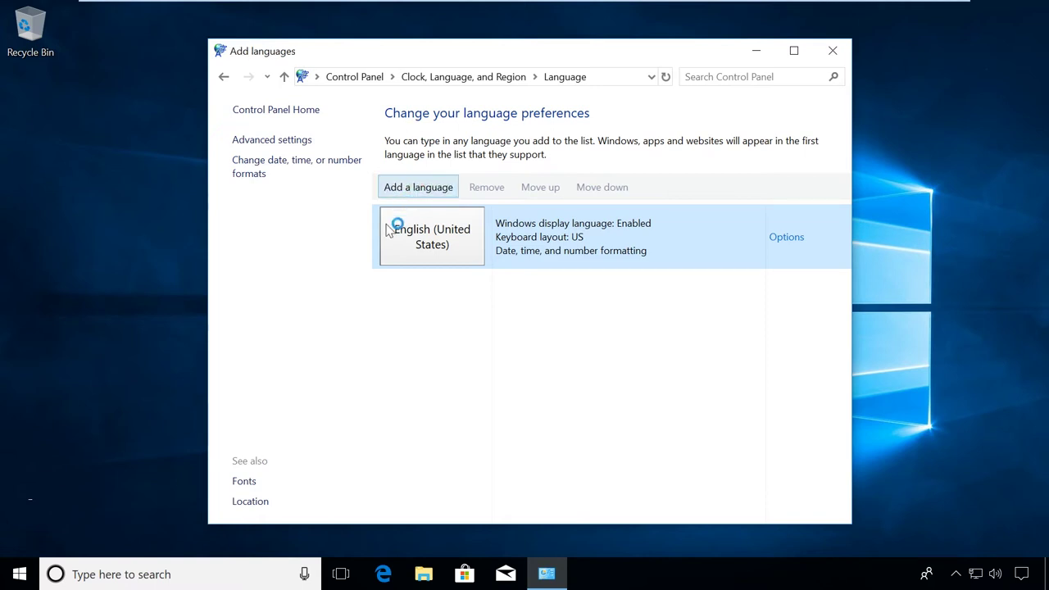
pyautogui.scroll(-10, 377, 377)
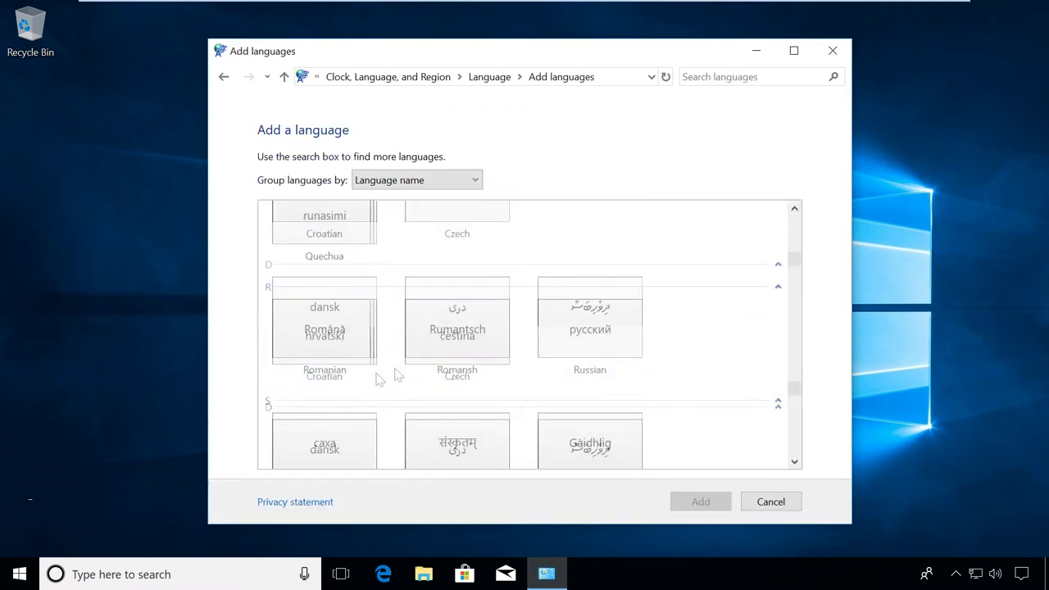
pyautogui.click(587, 353)
pyautogui.click(701, 503)
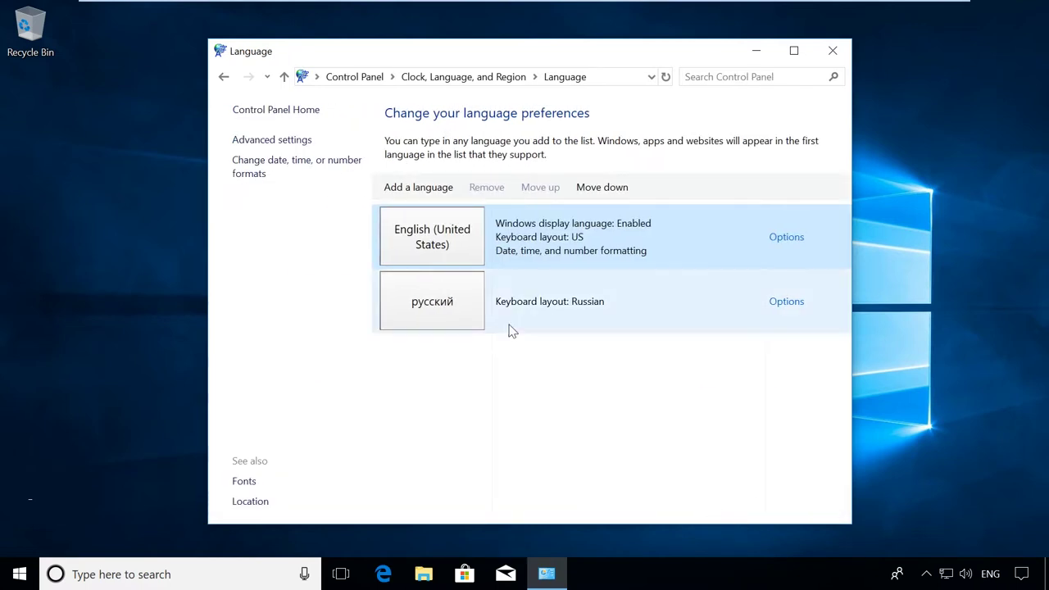
# Download and install the display language pack for Russian, allowing the Language Pack Installer to make changes
pyautogui.click(571, 326)
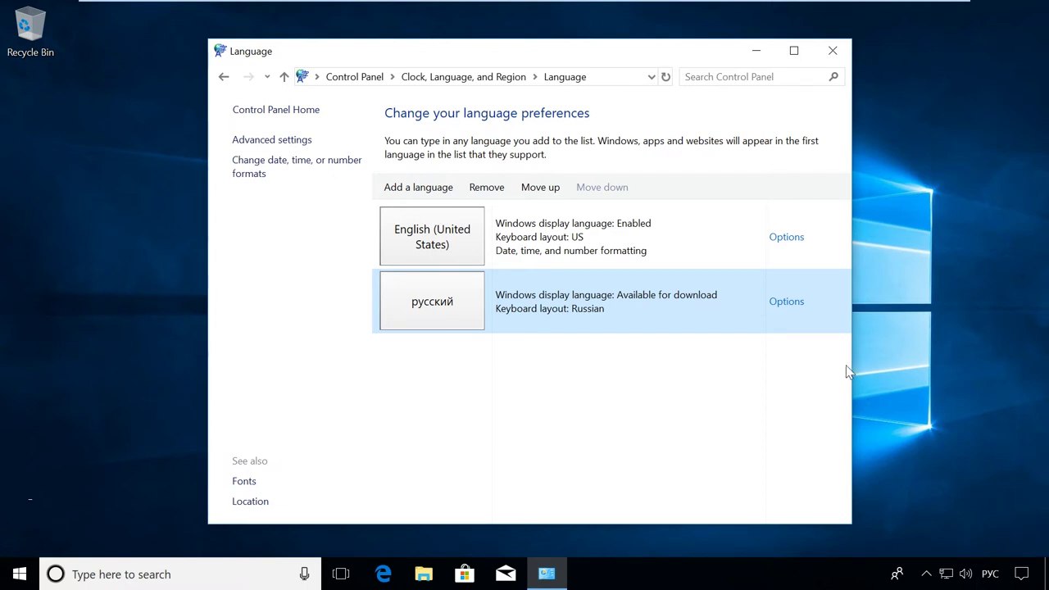
pyautogui.click(797, 302)
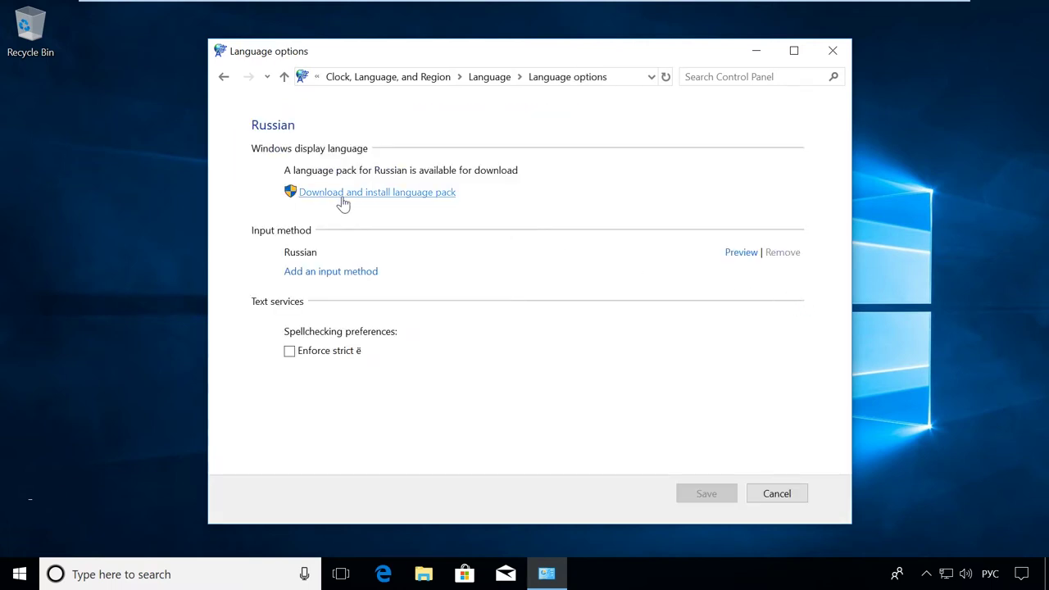
pyautogui.click(392, 196)
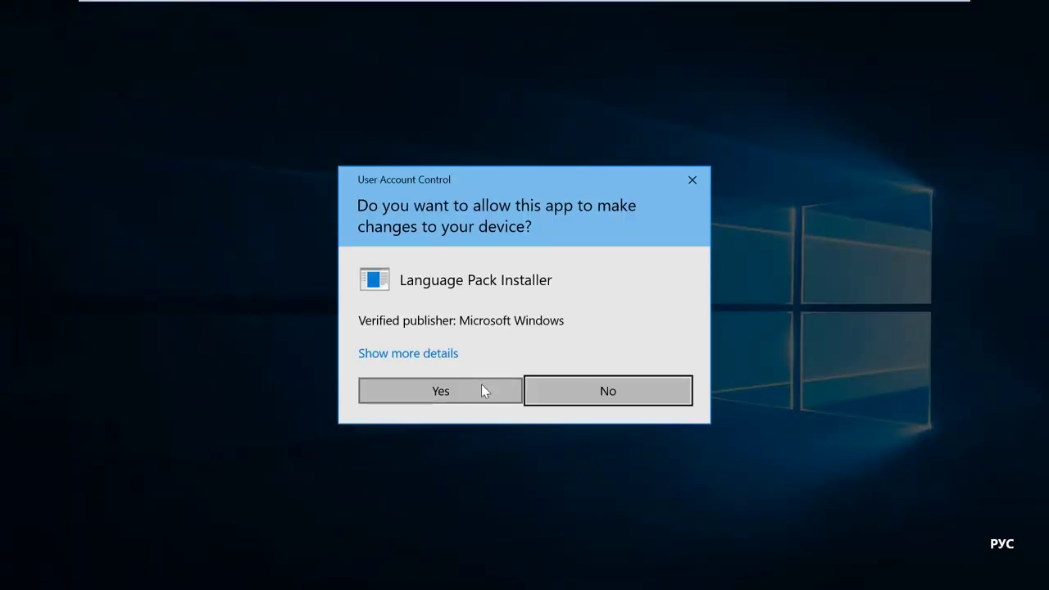
pyautogui.click(481, 392)
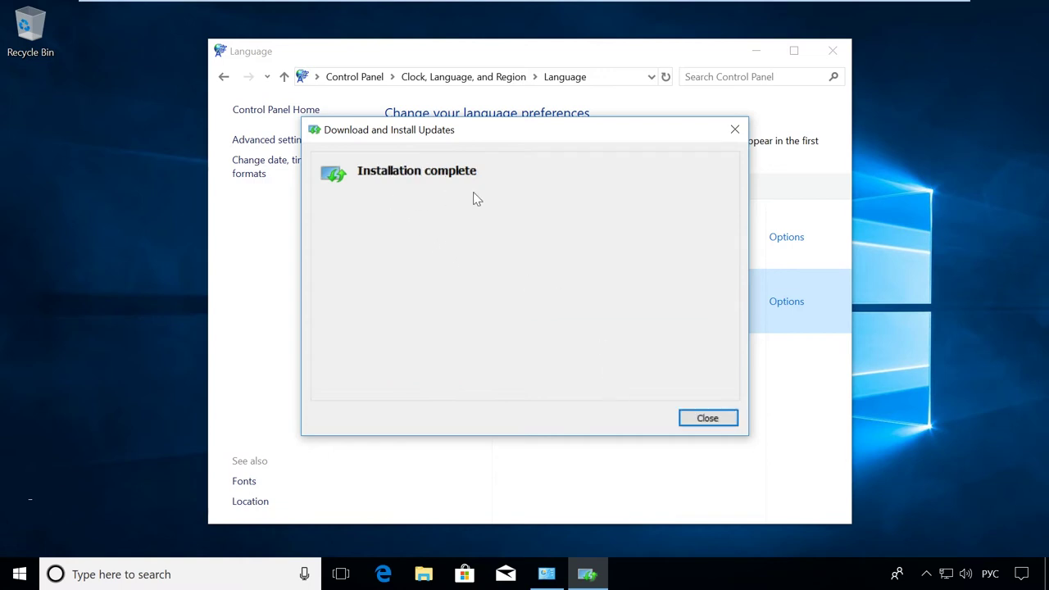
pyautogui.click(703, 421)
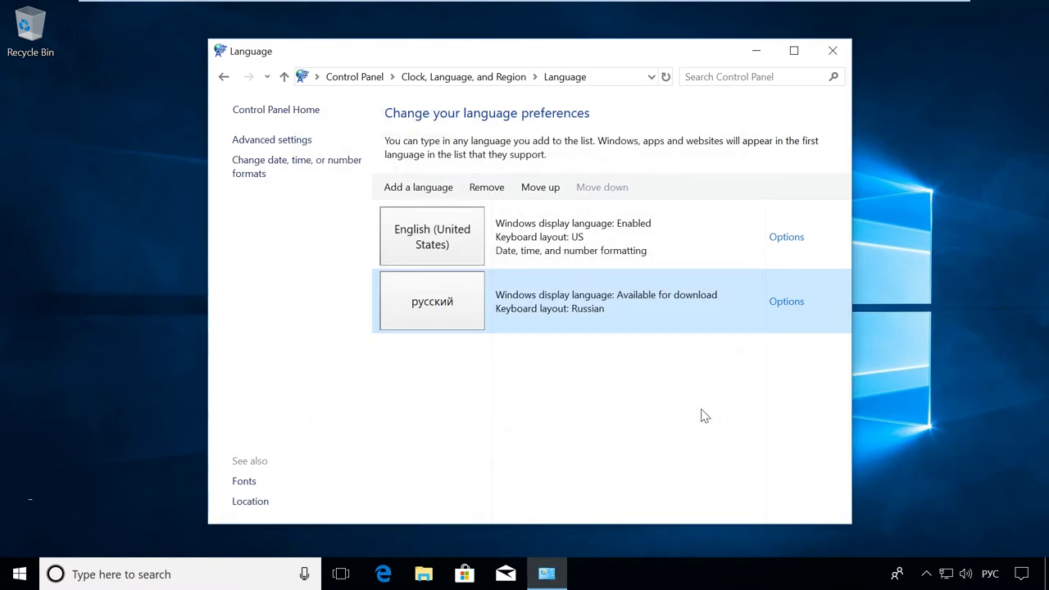
# Move Russian above English (United States) in the language preferences list
pyautogui.click(664, 318)
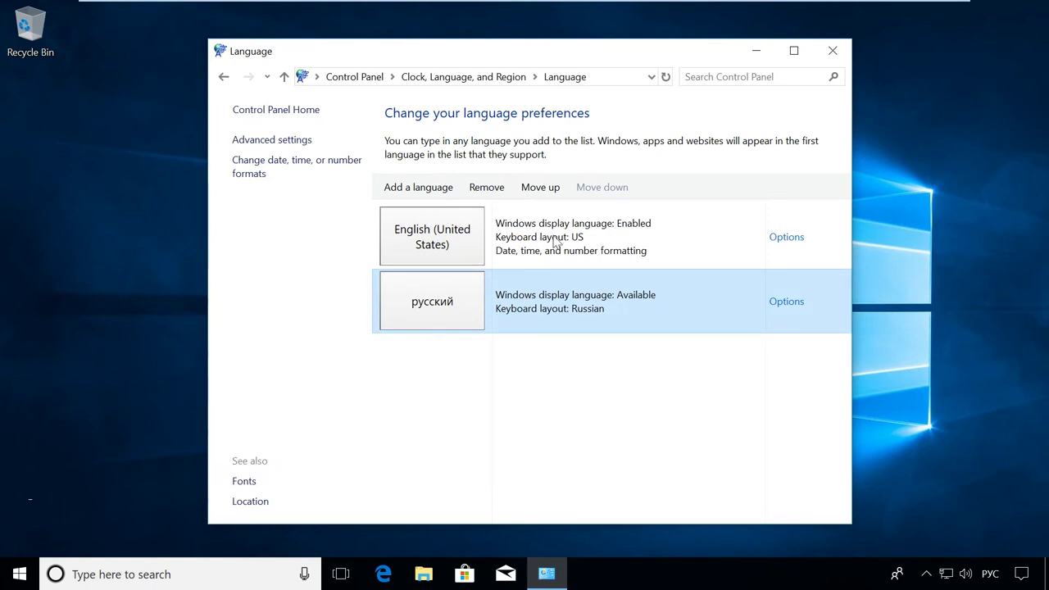
pyautogui.click(548, 195)
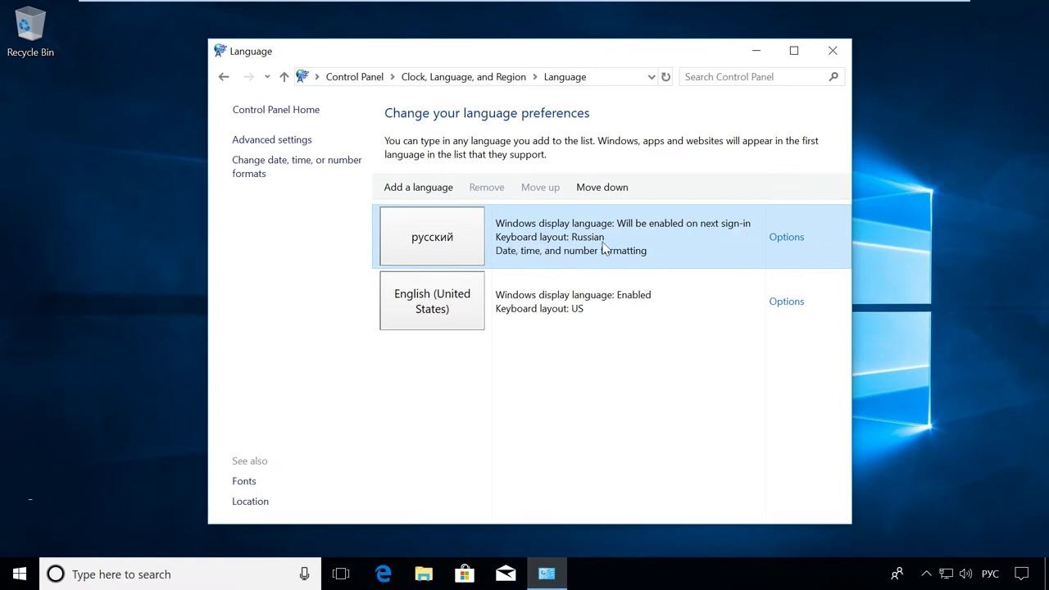
# Restart the computer and sign back in to the user account
pyautogui.click(15, 574)
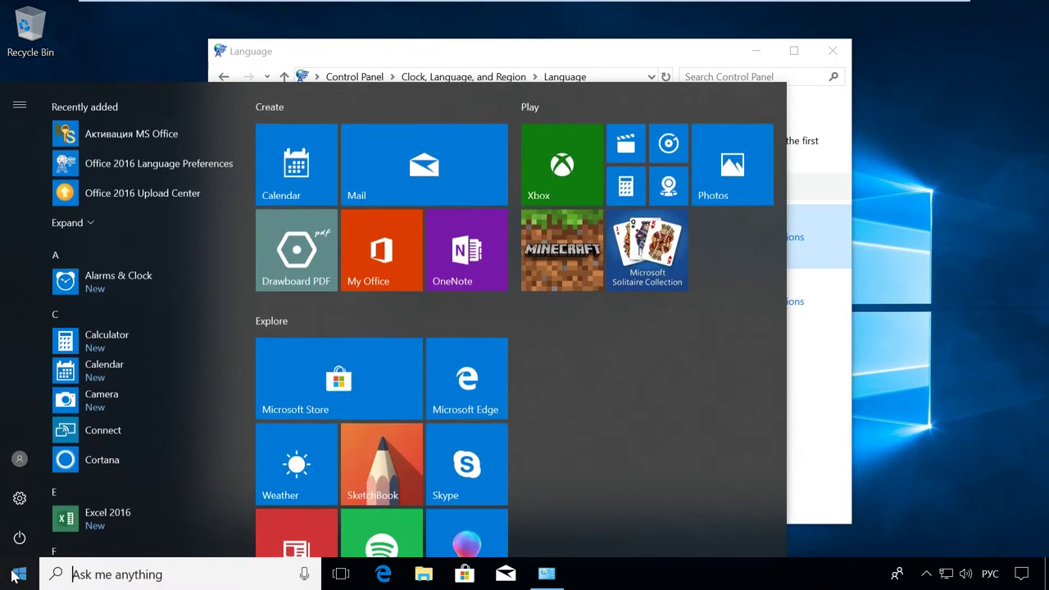
pyautogui.click(20, 537)
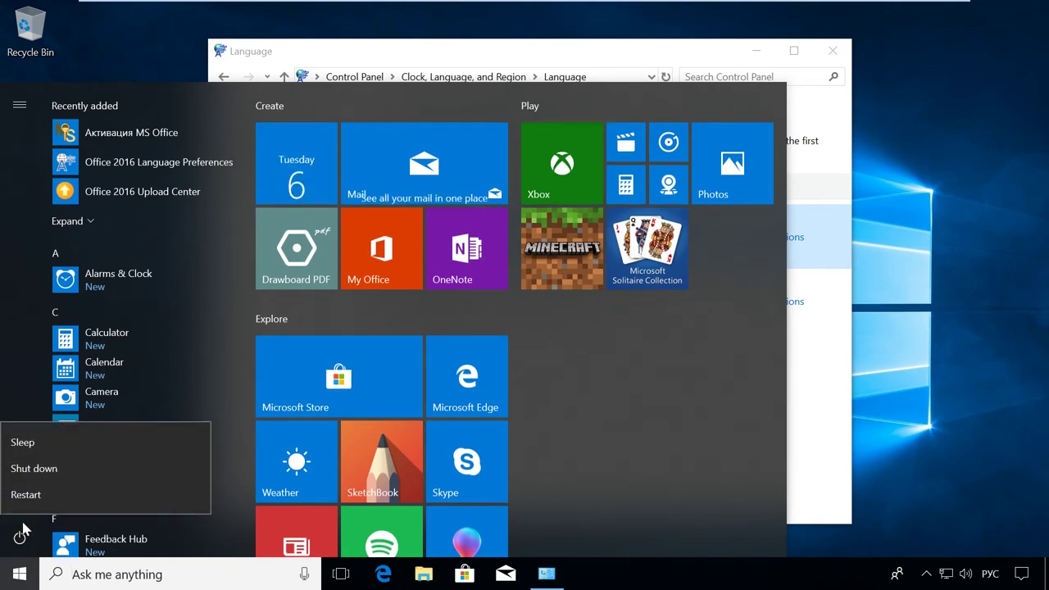
pyautogui.click(54, 492)
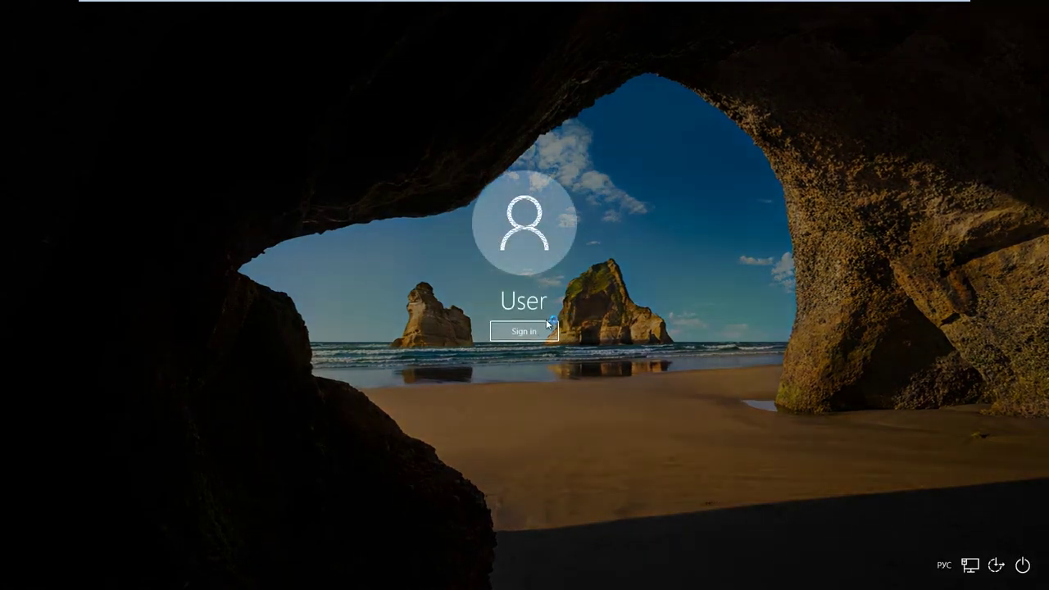
pyautogui.click(548, 329)
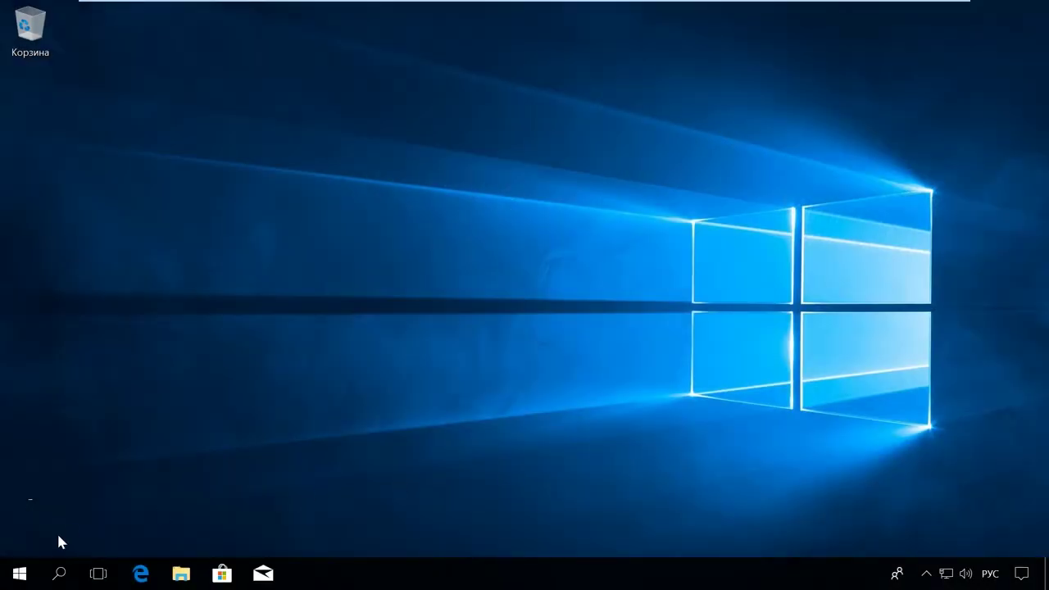
# Search Windows for "панель", open Панель управления and bring up Региональные стандарты under Часы, язык и регион
pyautogui.click(59, 574)
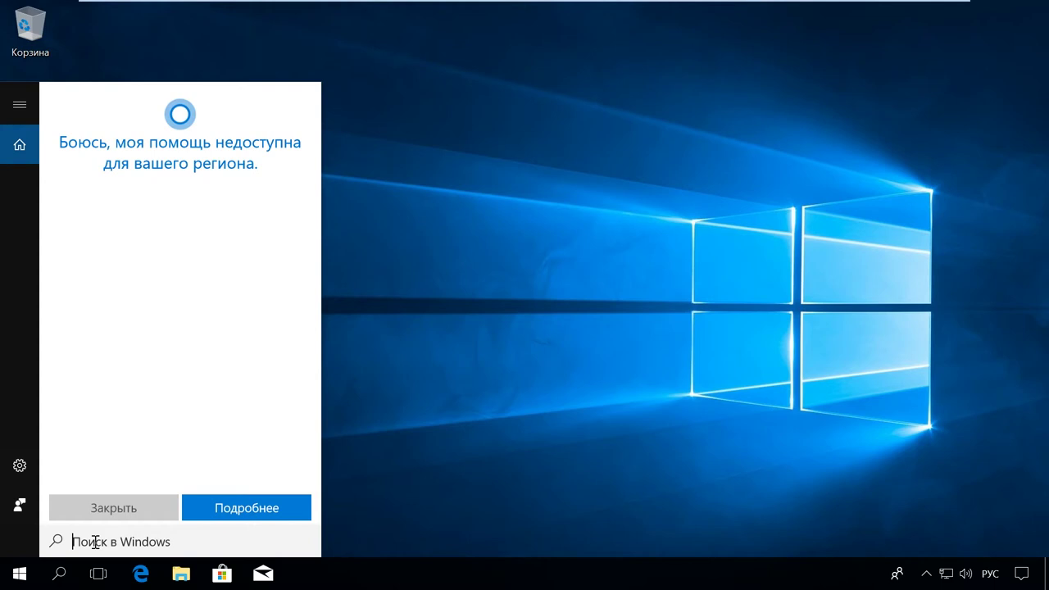
pyautogui.write('панель')
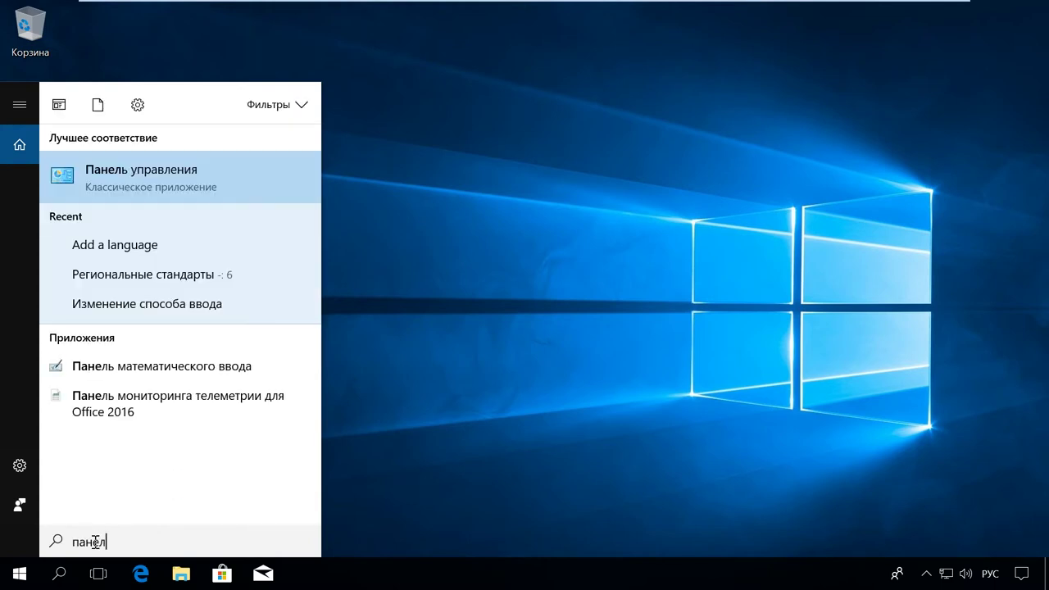
pyautogui.click(211, 192)
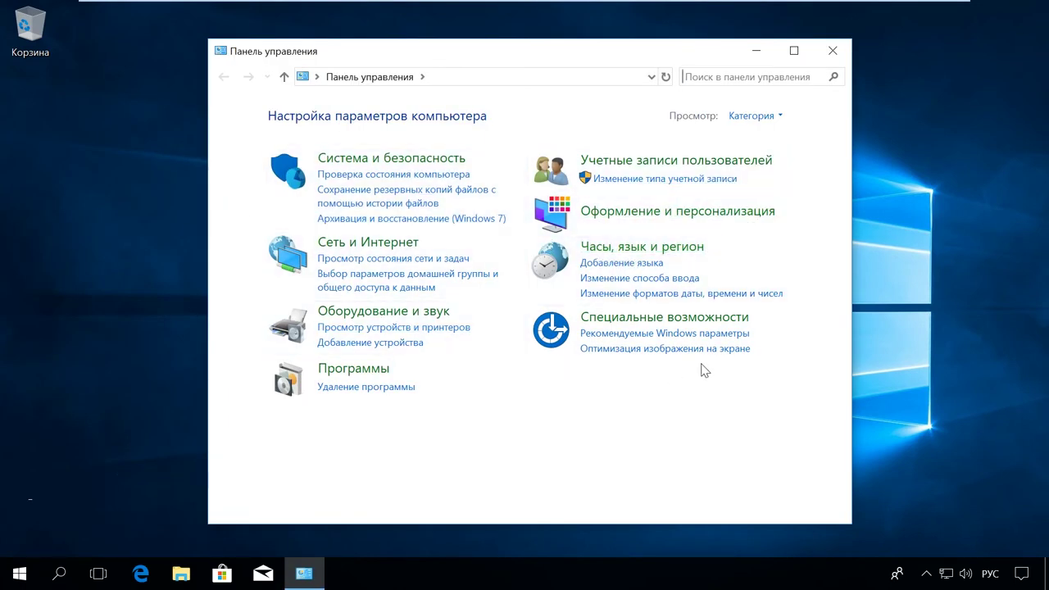
pyautogui.click(672, 250)
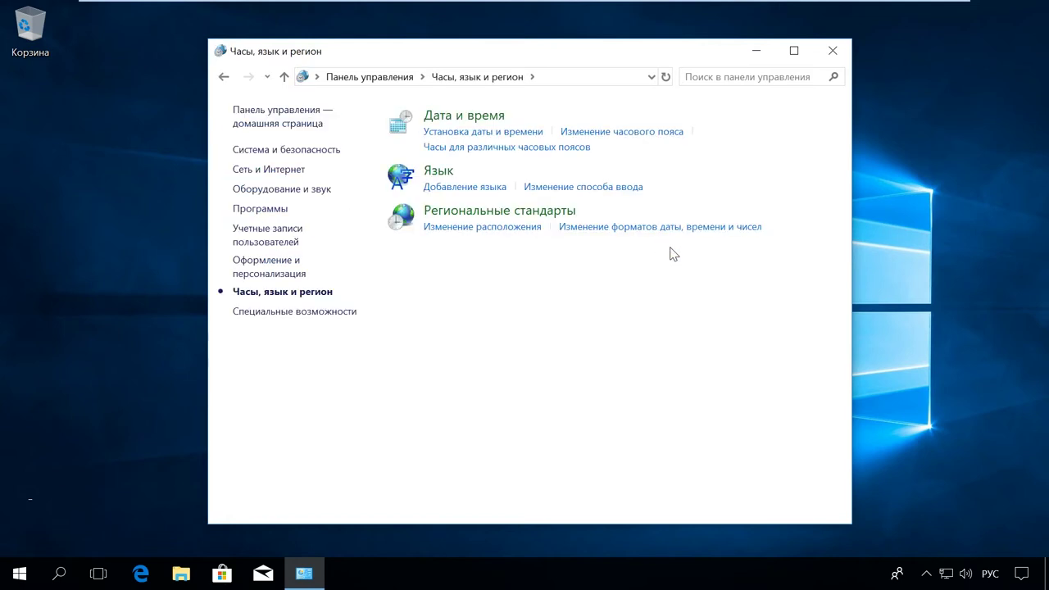
pyautogui.click(488, 212)
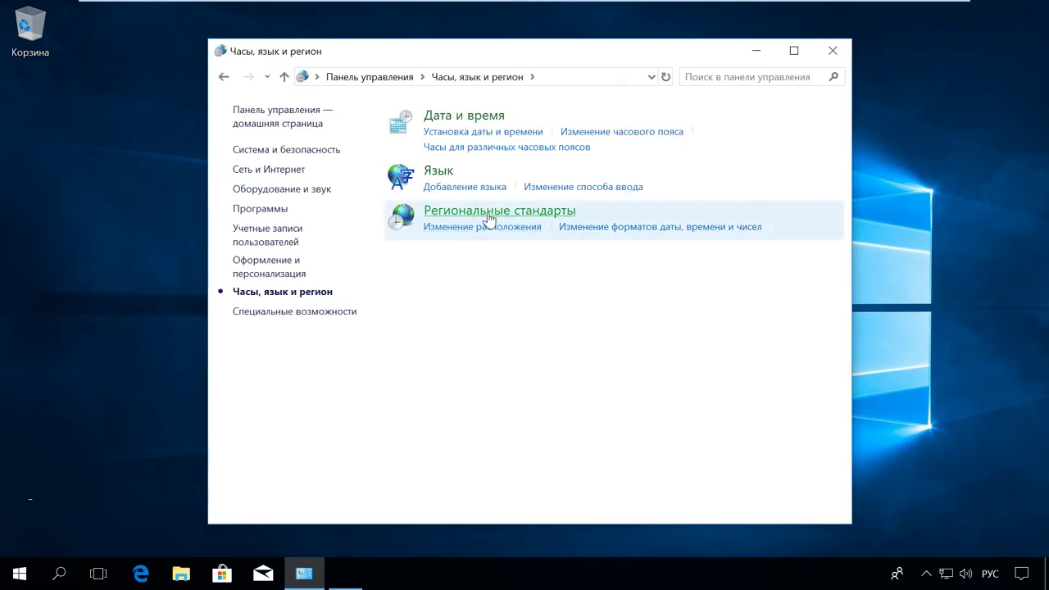
# Review the additional, location and format settings of the Регион dialog
pyautogui.click(216, 96)
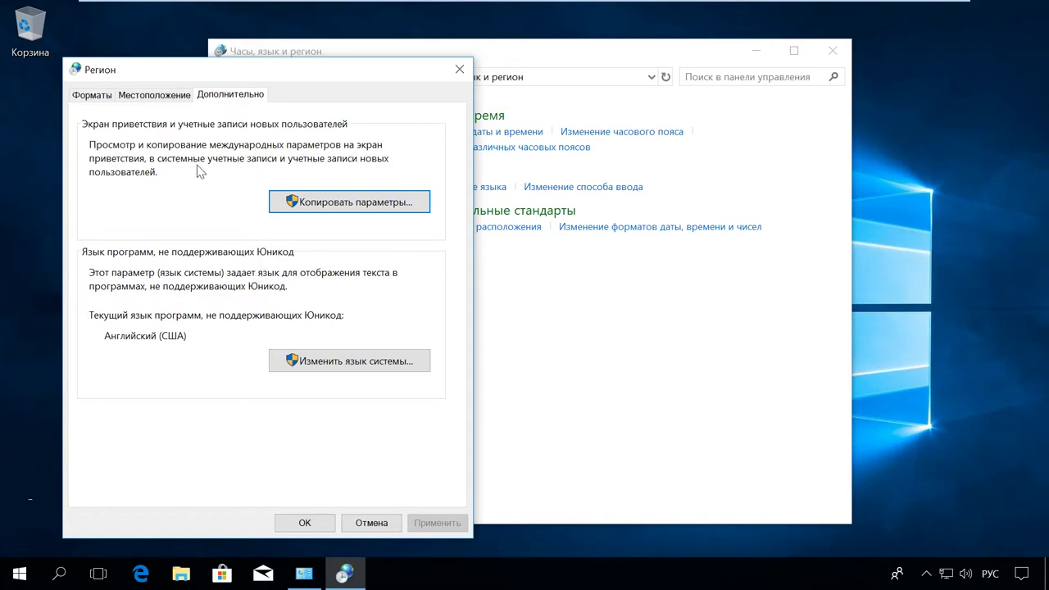
pyautogui.click(155, 95)
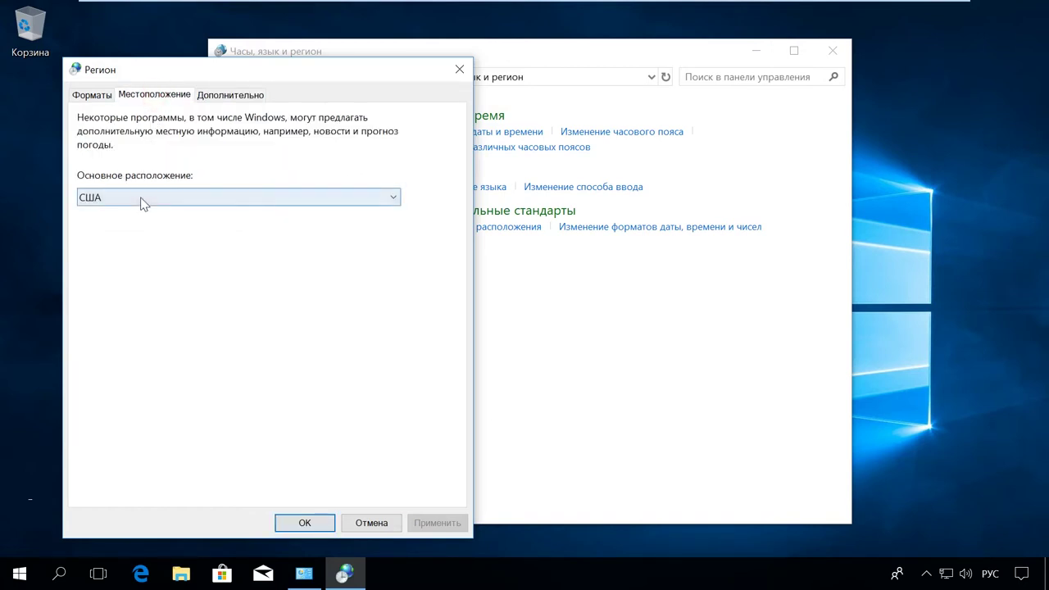
pyautogui.click(96, 95)
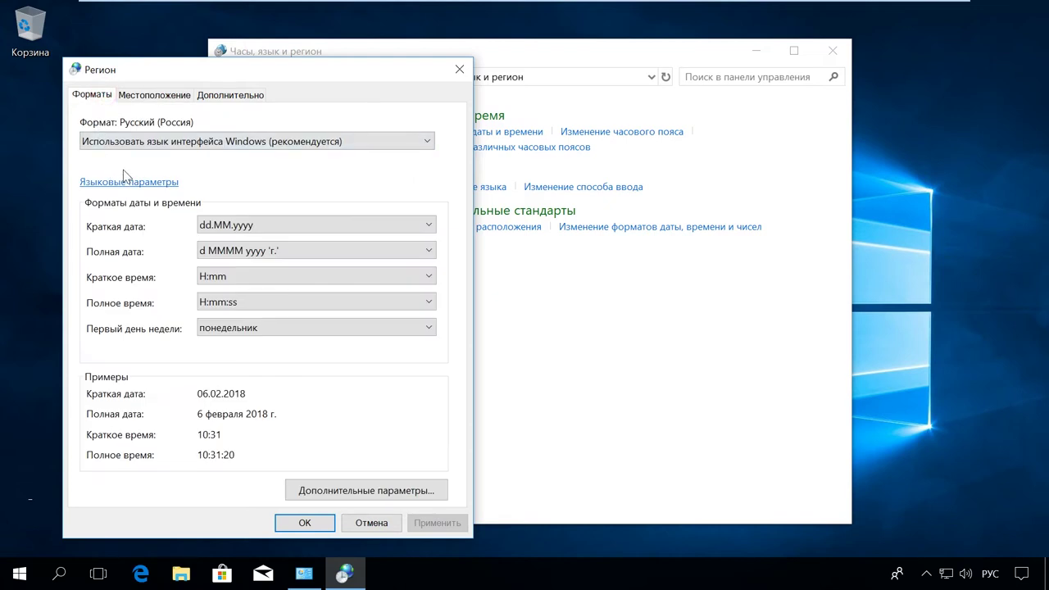
# Set the primary location (Основное расположение) of the Регион dialog to Россия
pyautogui.click(146, 95)
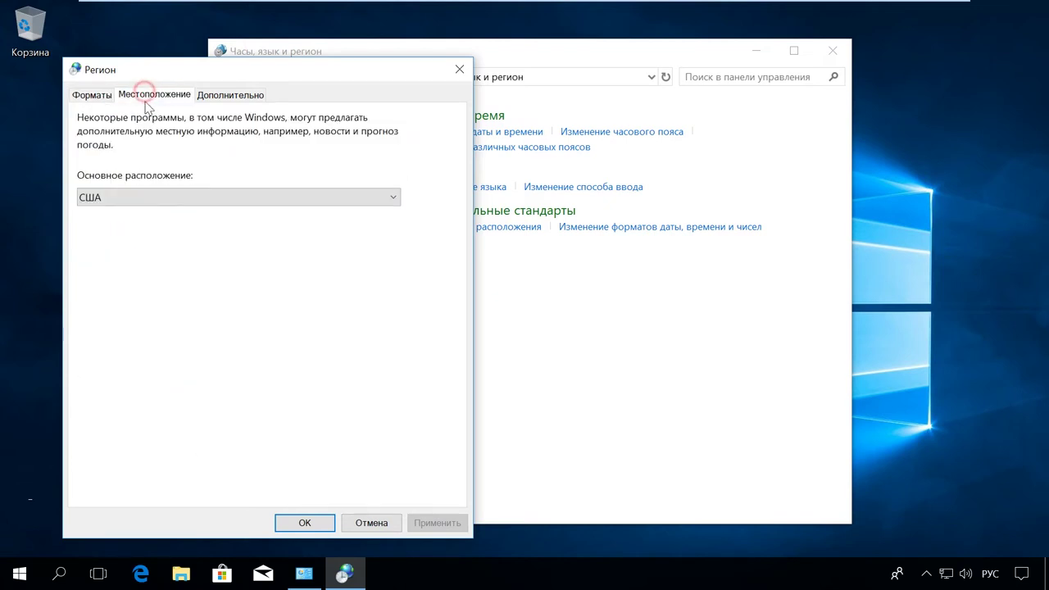
pyautogui.click(391, 202)
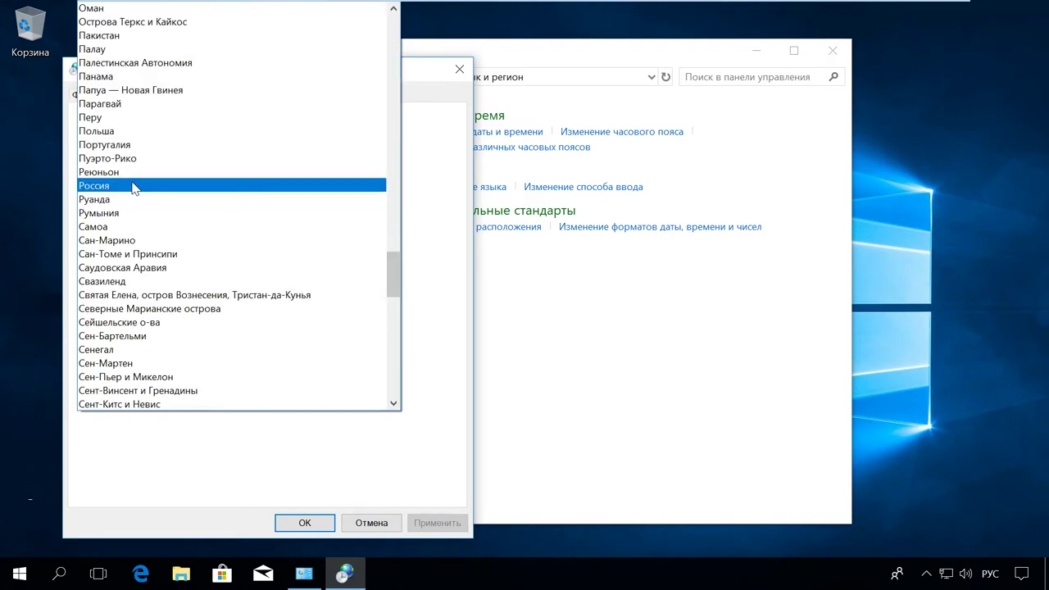
pyautogui.click(133, 183)
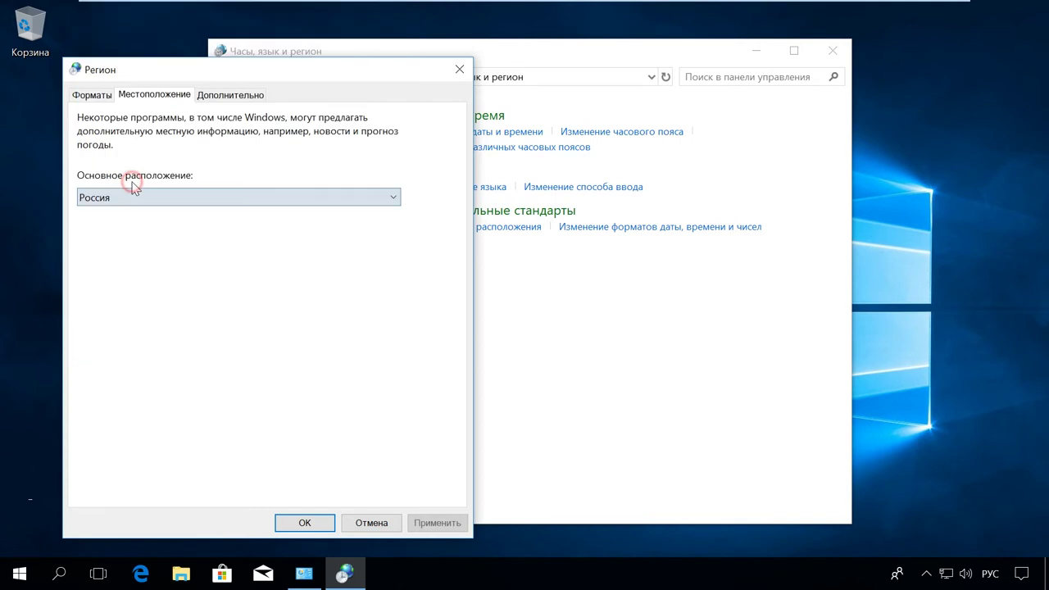
# Apply the regional changes, copy the current settings to the welcome screen, system accounts and new user accounts, and restart Windows
pyautogui.click(239, 96)
pyautogui.click(363, 201)
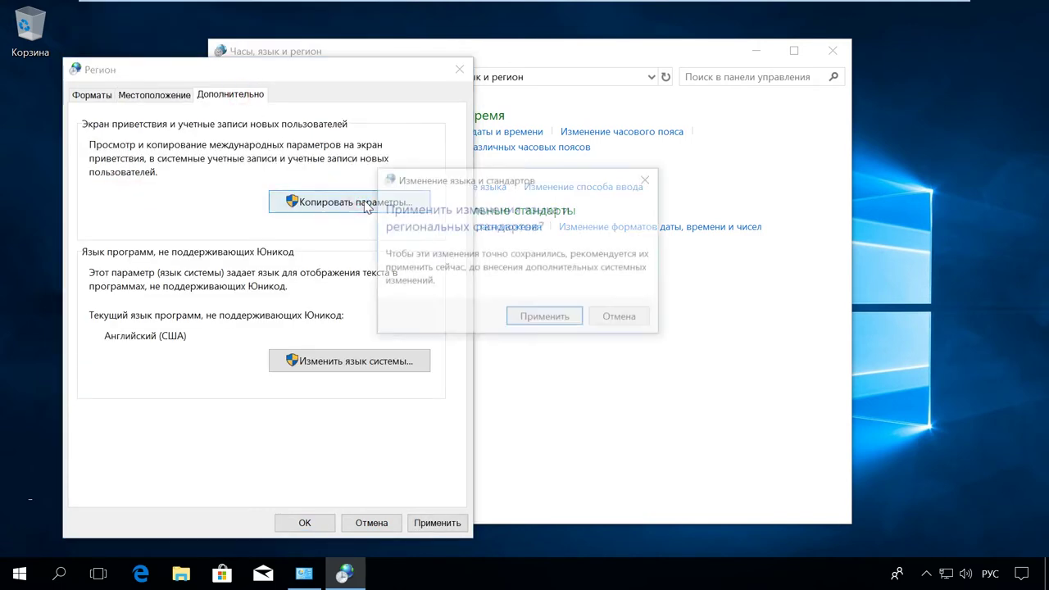
pyautogui.click(540, 320)
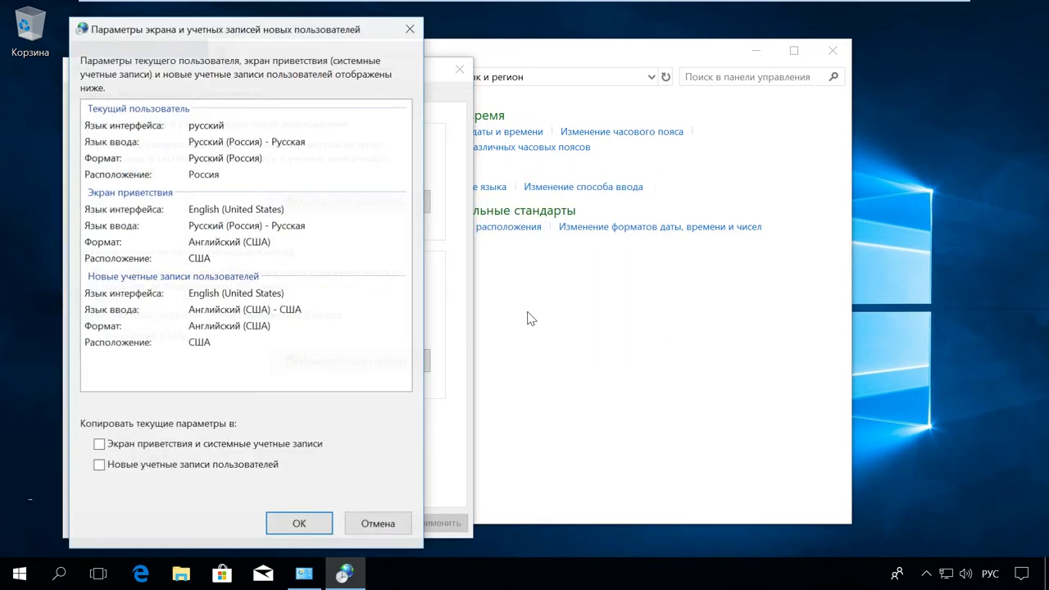
pyautogui.click(120, 446)
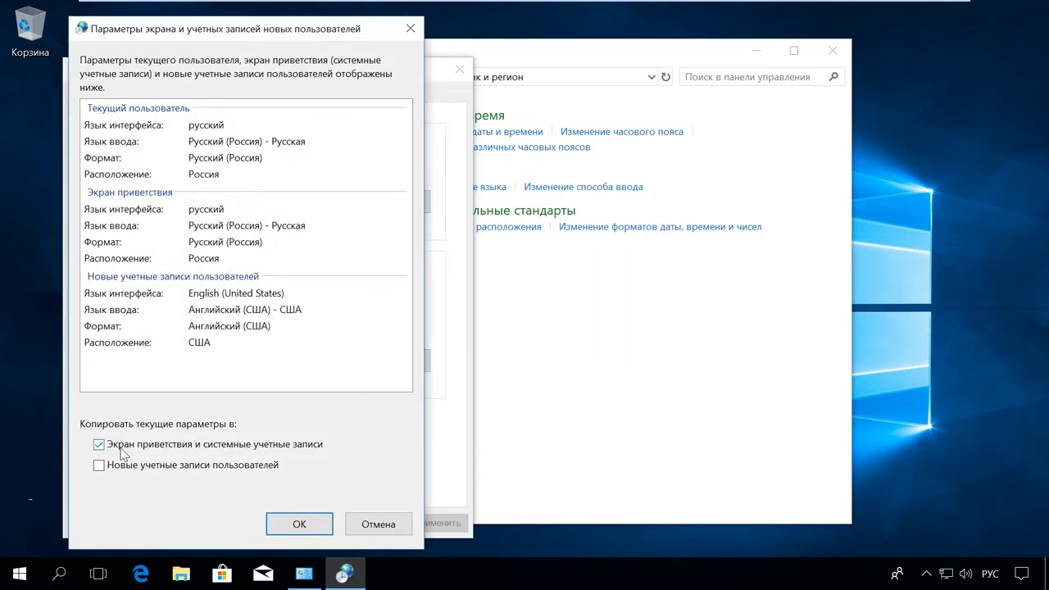
pyautogui.click(112, 464)
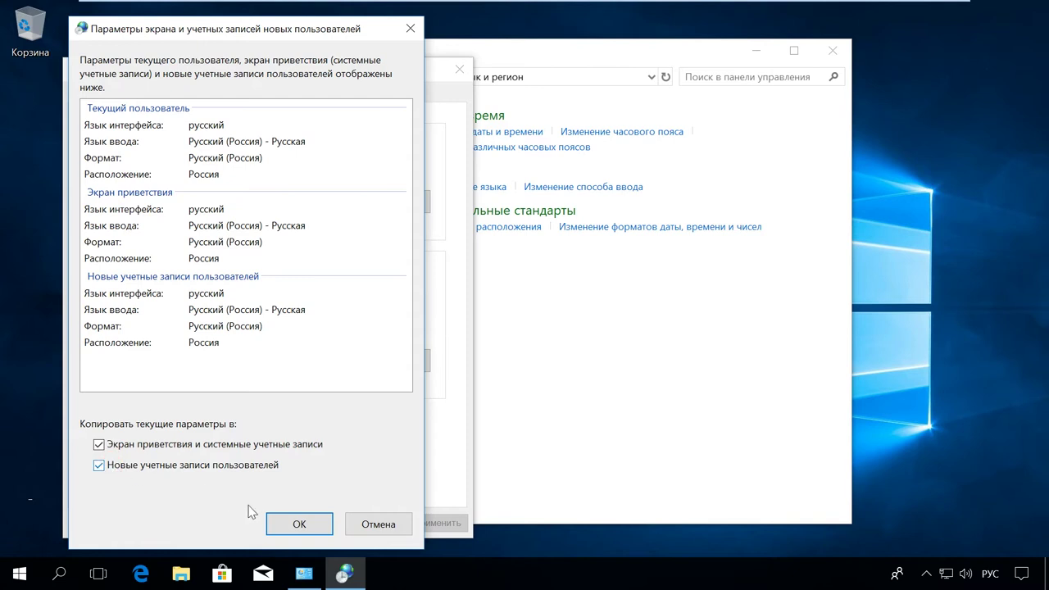
pyautogui.click(317, 526)
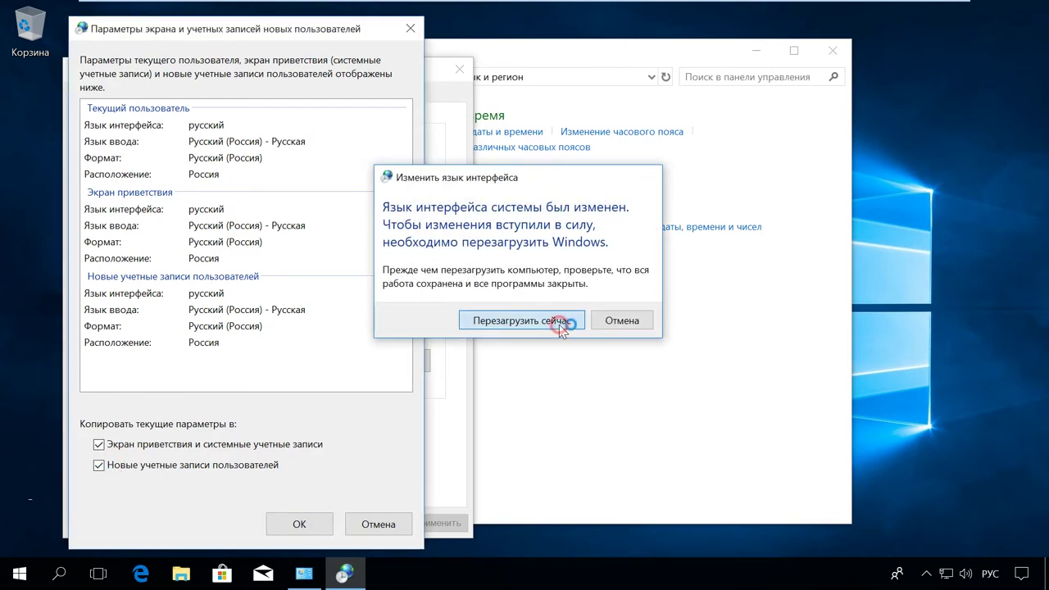
pyautogui.click(555, 320)
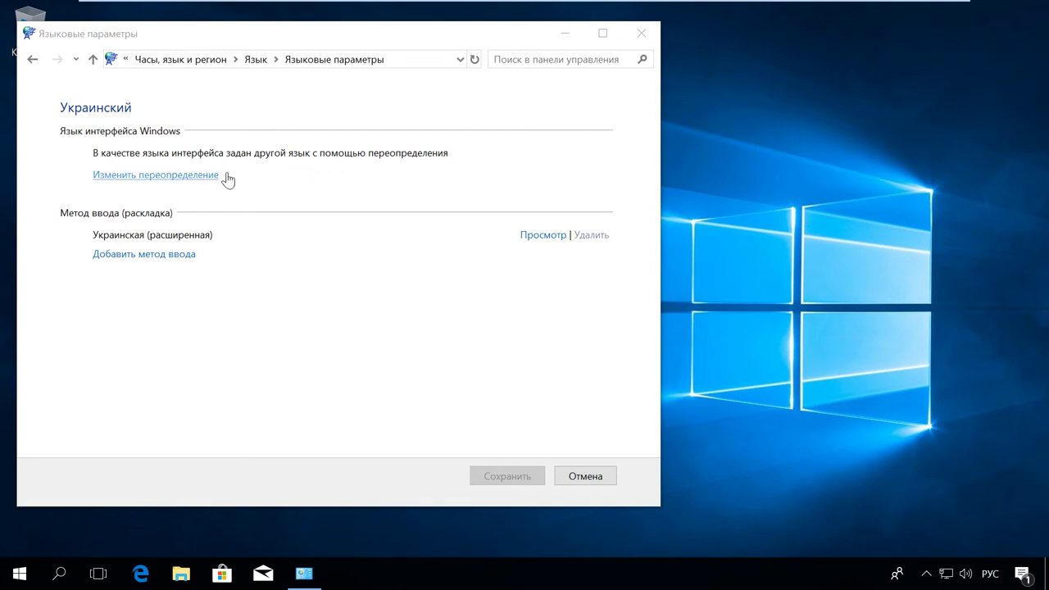
# From the Ukrainian language options, set the Windows interface language override to "Использовать список языков (рекомендуется)" and save
pyautogui.click(187, 176)
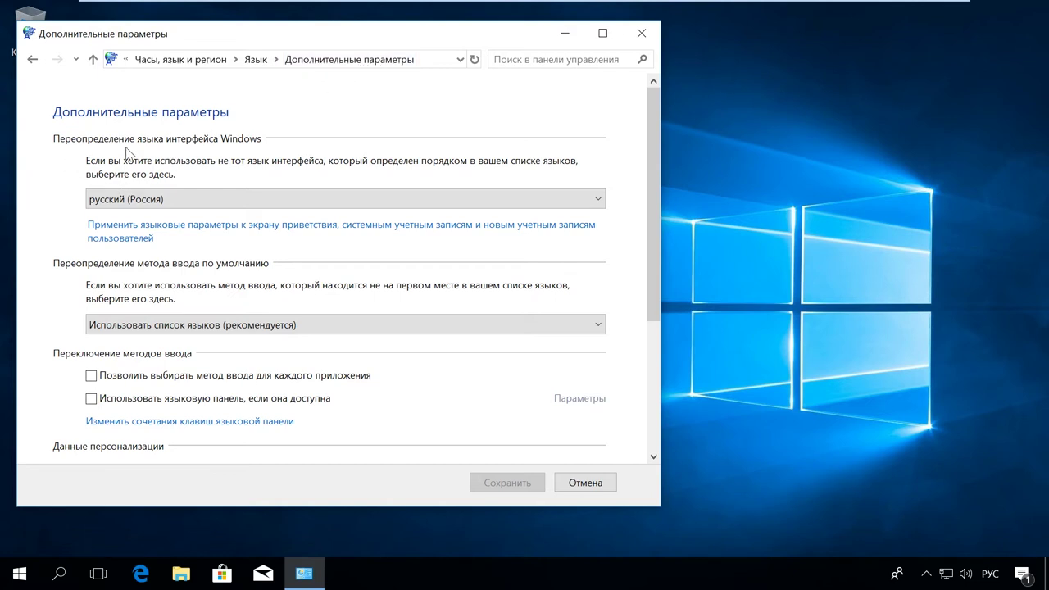
pyautogui.click(214, 205)
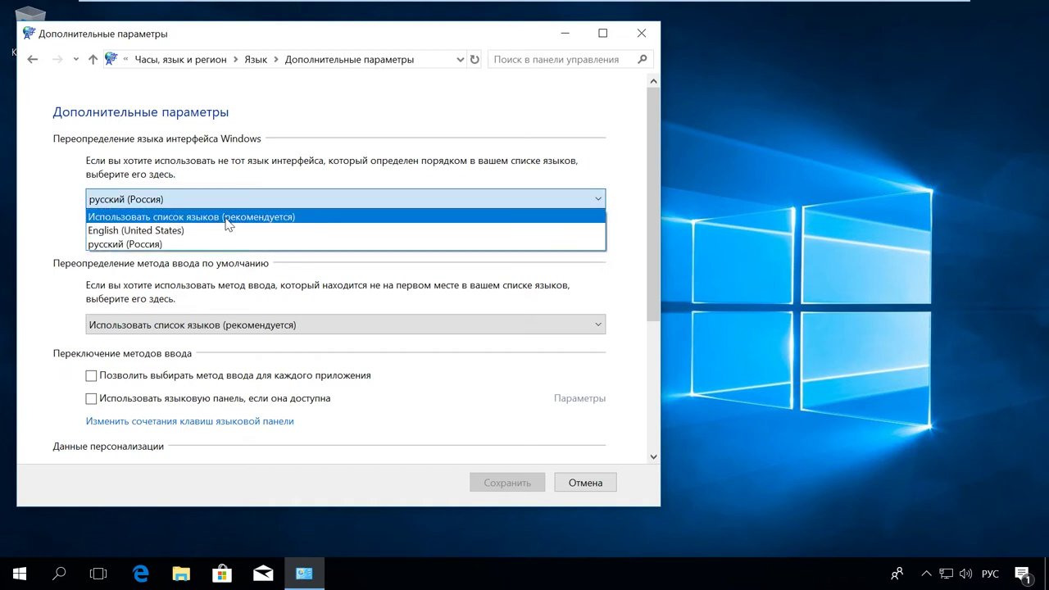
pyautogui.click(227, 225)
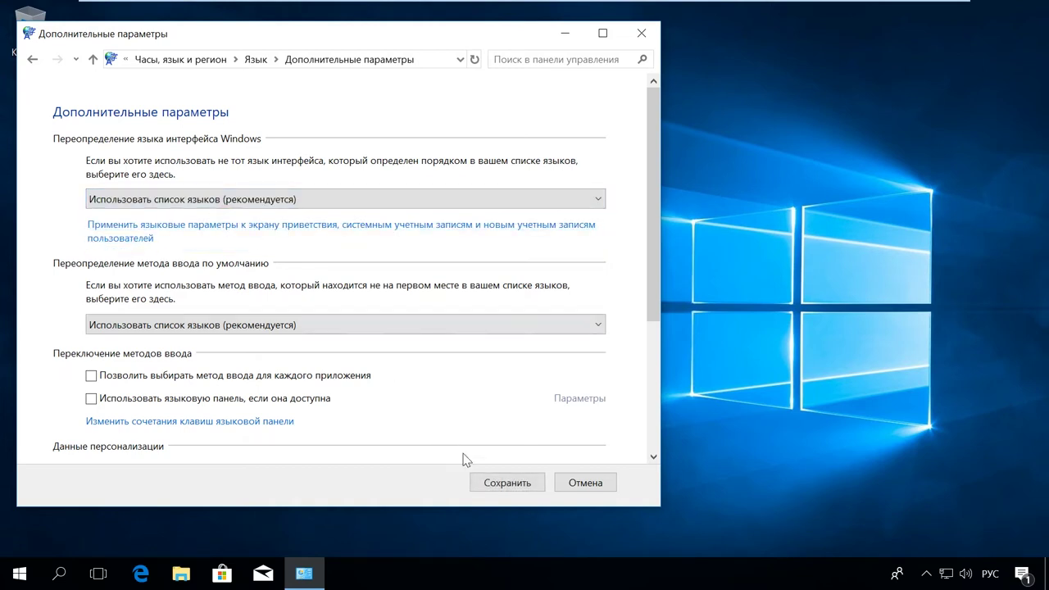
pyautogui.click(495, 491)
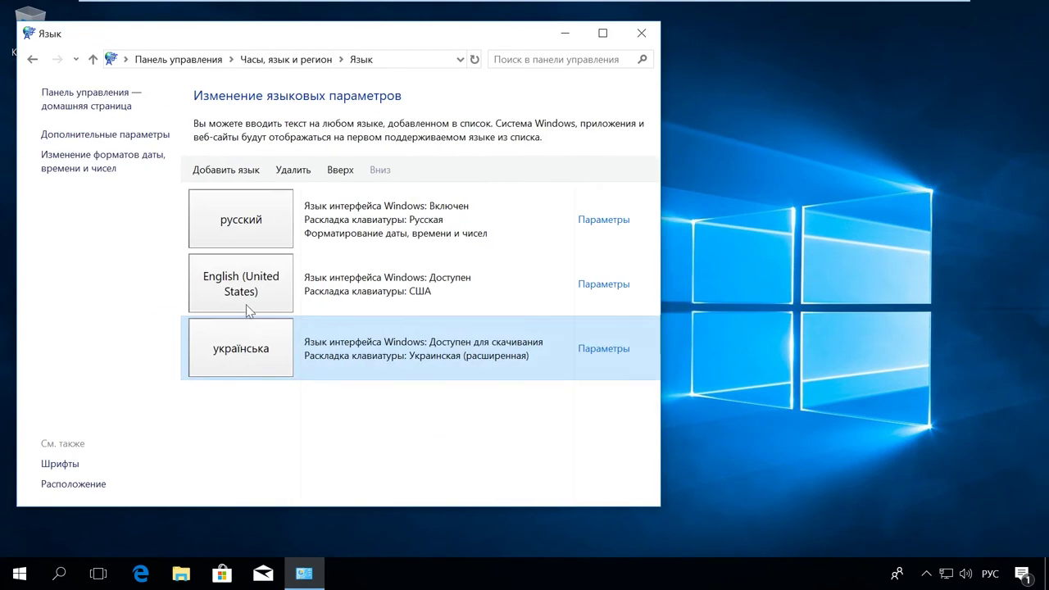
# Check the Ukrainian options for language pack availability, and compare the interface language status of русский and English (United States) in the list
pyautogui.click(598, 354)
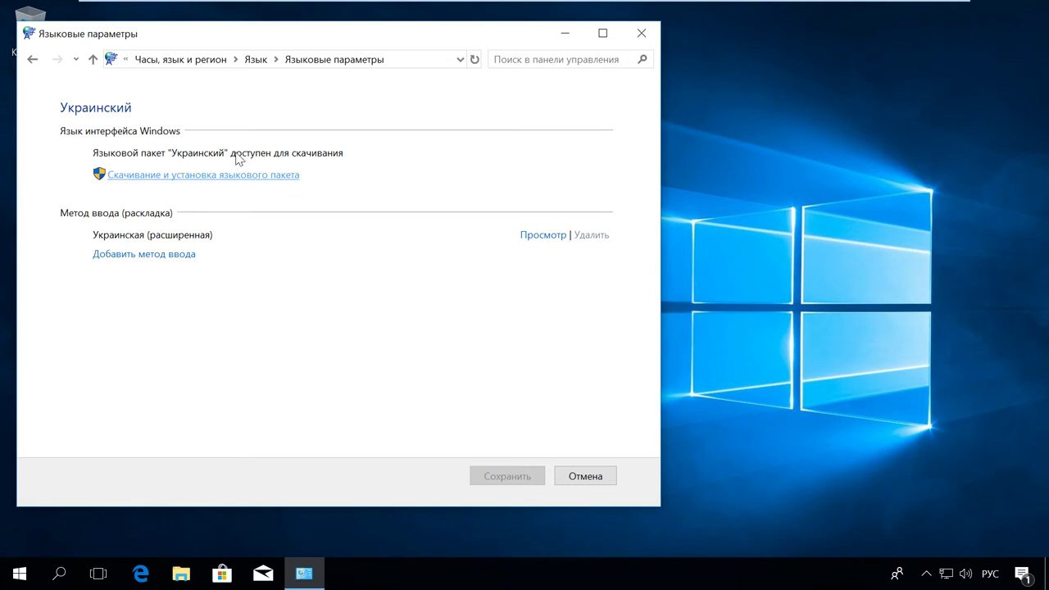
pyautogui.click(34, 62)
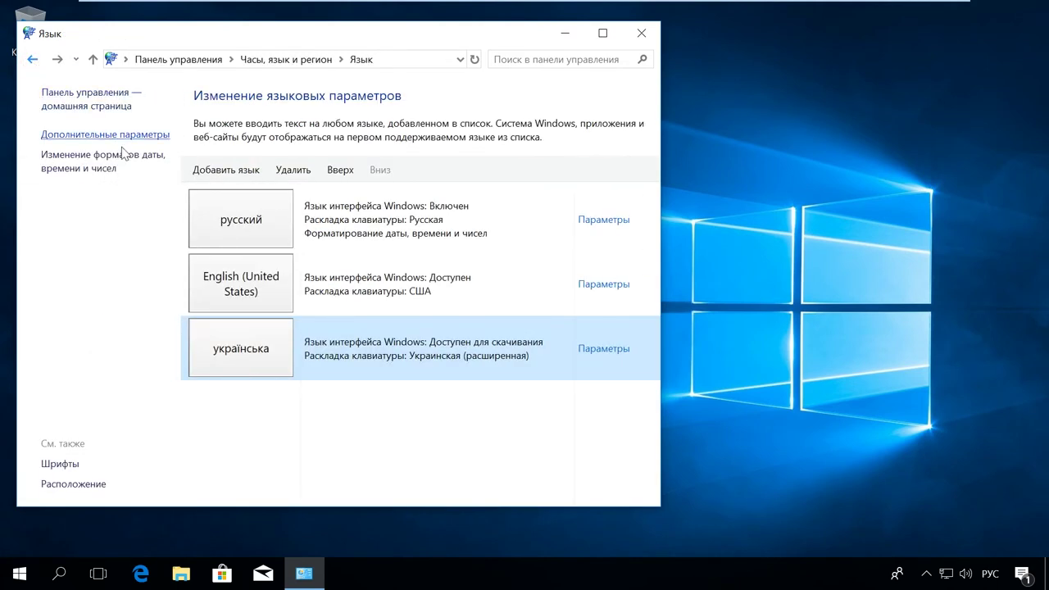
pyautogui.click(379, 218)
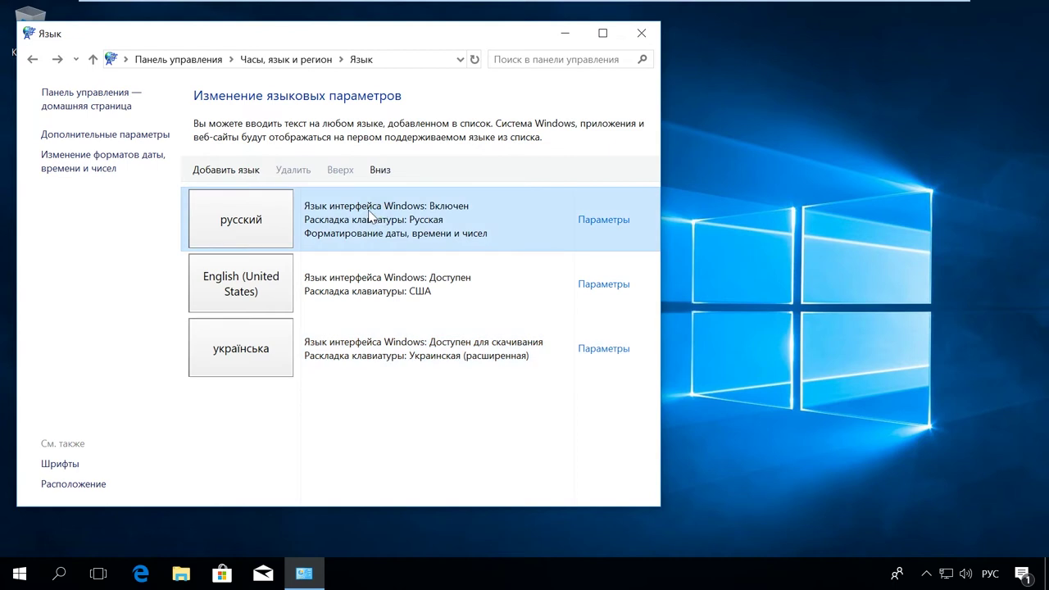
pyautogui.click(375, 292)
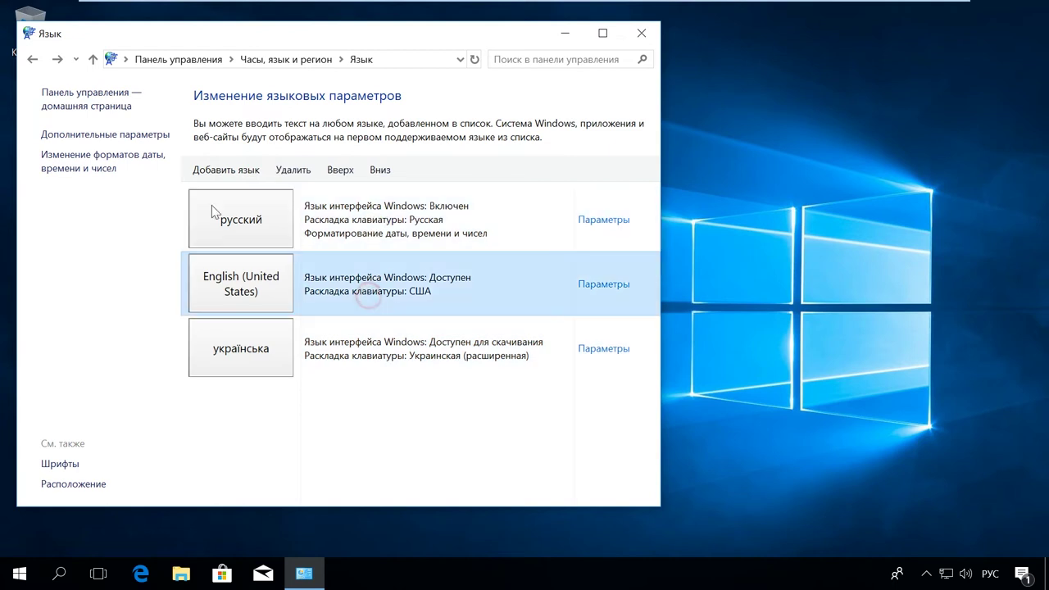
# Override the Windows interface language with English (United States), save the change and sign out immediately
pyautogui.click(109, 135)
pyautogui.click(328, 201)
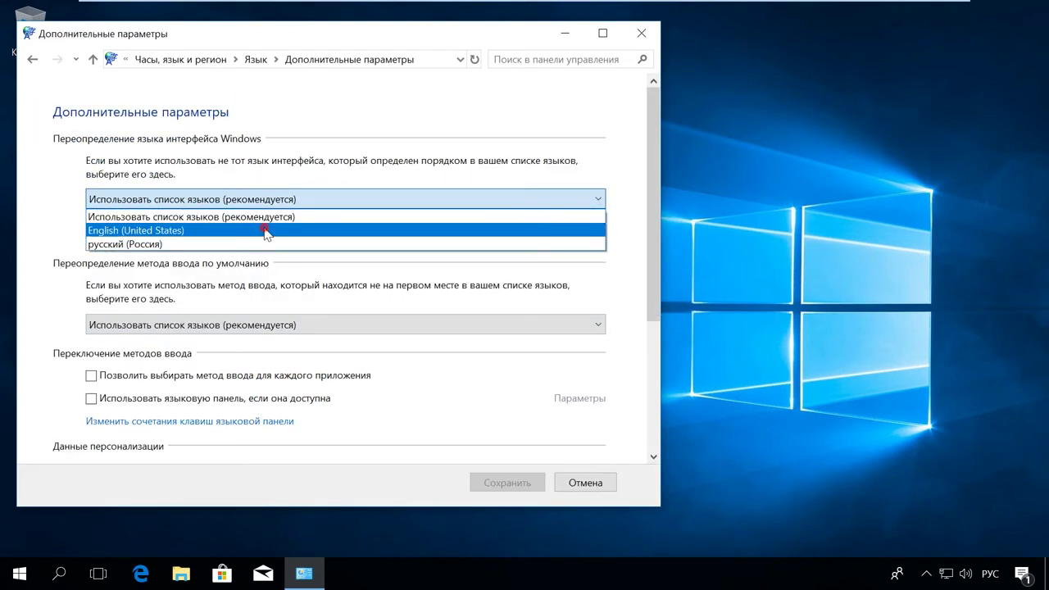
pyautogui.click(264, 232)
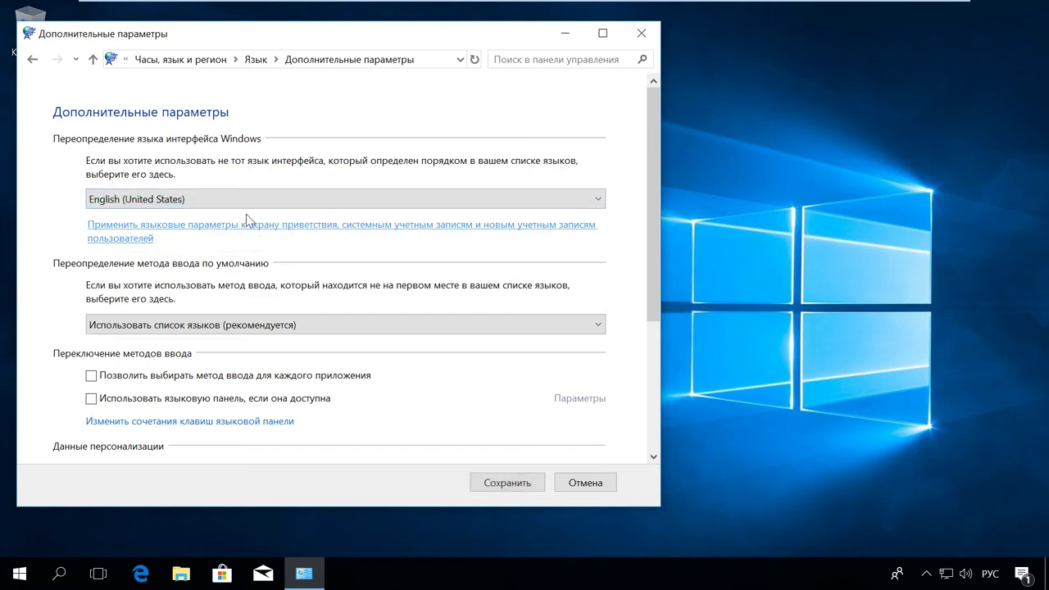
pyautogui.click(530, 486)
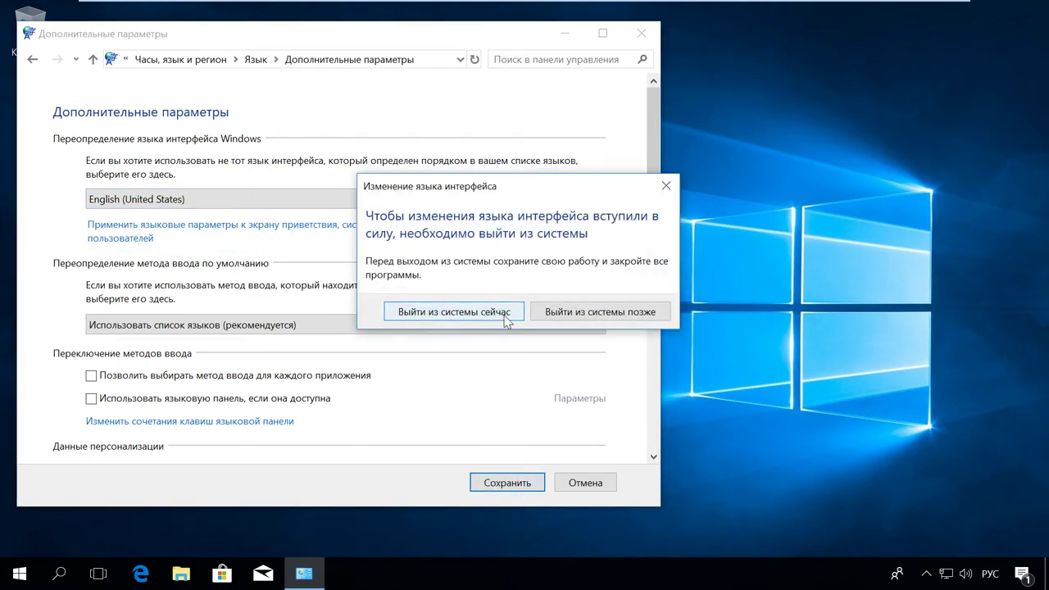
pyautogui.click(505, 314)
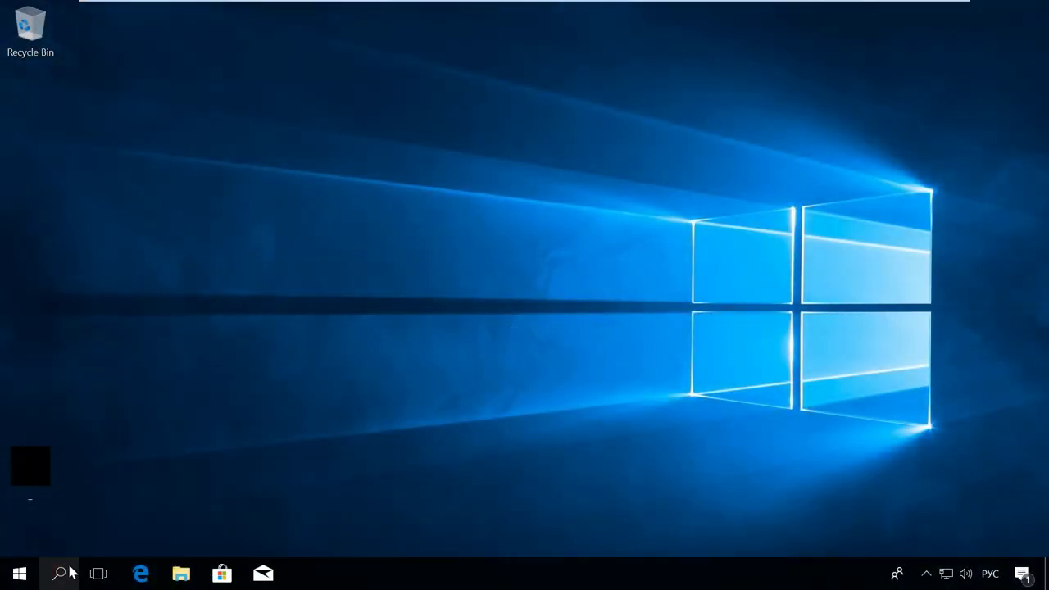
# Switch the keyboard layout to English, search Windows for "control" and open Control Panel
pyautogui.click(59, 574)
pyautogui.write('сщтекщд')
pyautogui.hotkey('alt', 'shift')
pyautogui.press('BackSpace')
pyautogui.press('BackSpace')
pyautogui.press('BackSpace')
pyautogui.press('BackSpace')
pyautogui.press('BackSpace')
pyautogui.press('BackSpace')
pyautogui.press('BackSpace')
pyautogui.write('control')
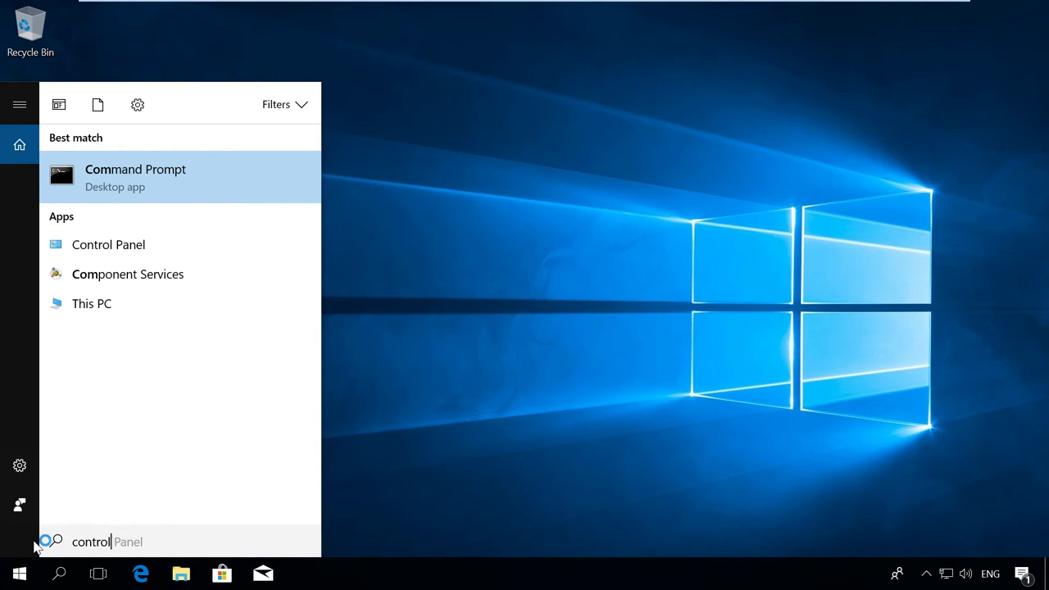
pyautogui.click(184, 262)
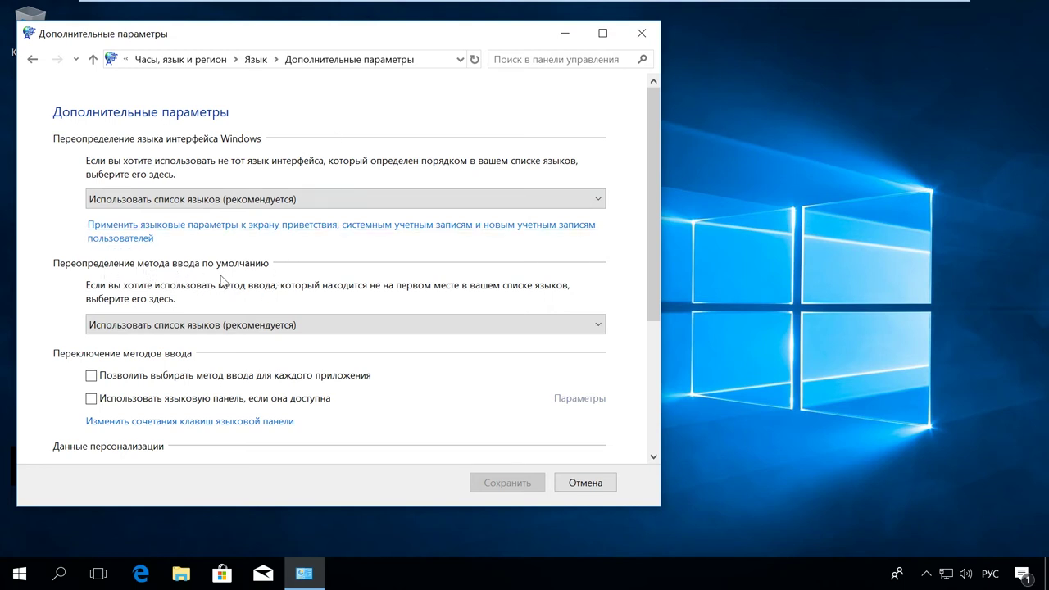
# Override the default input method with "Английский (США) - США" and save the additional language settings
pyautogui.click(364, 326)
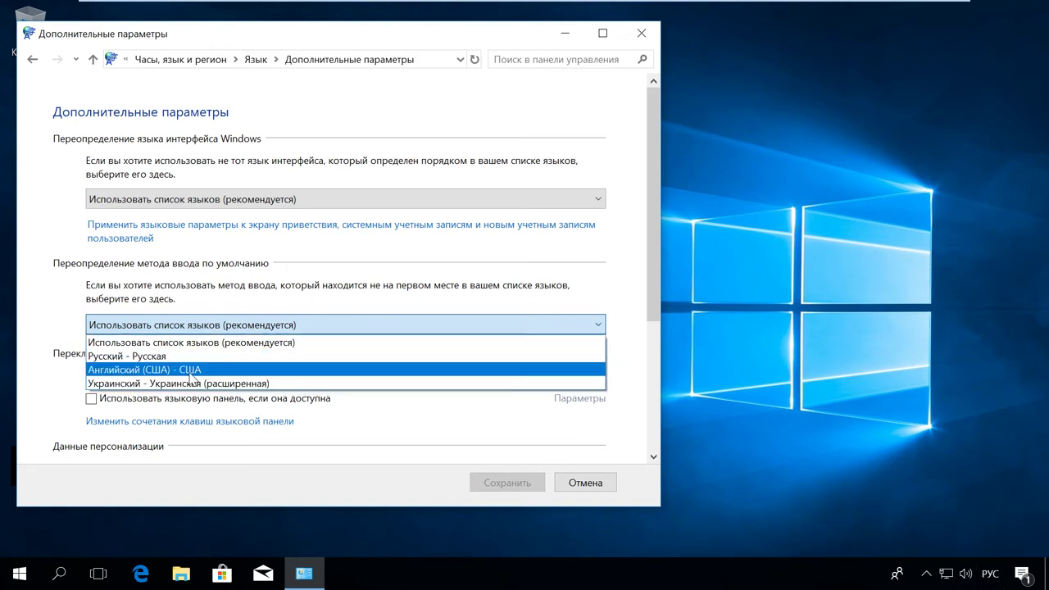
pyautogui.click(209, 377)
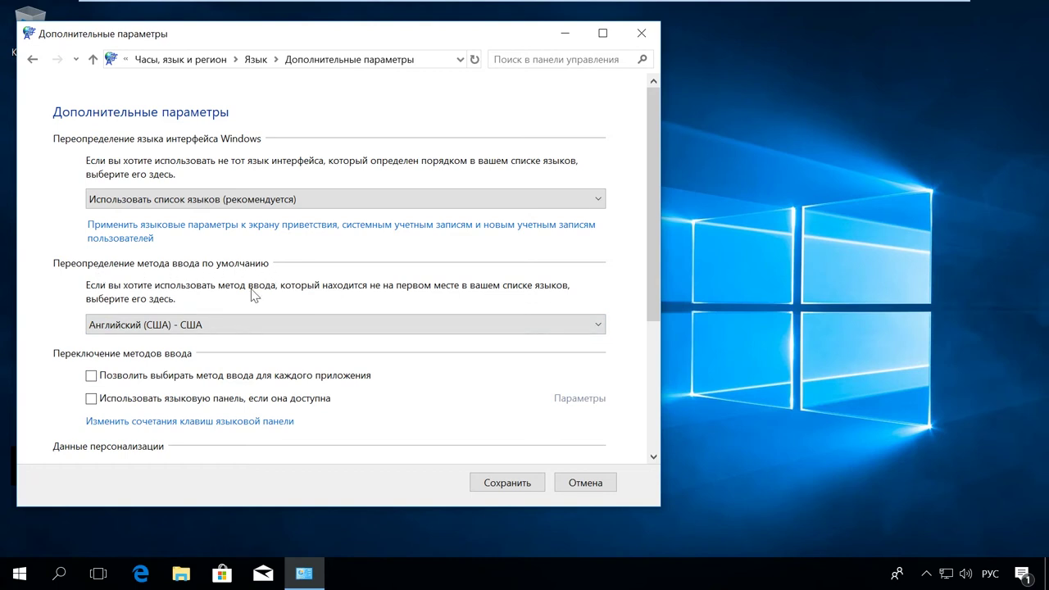
pyautogui.click(533, 485)
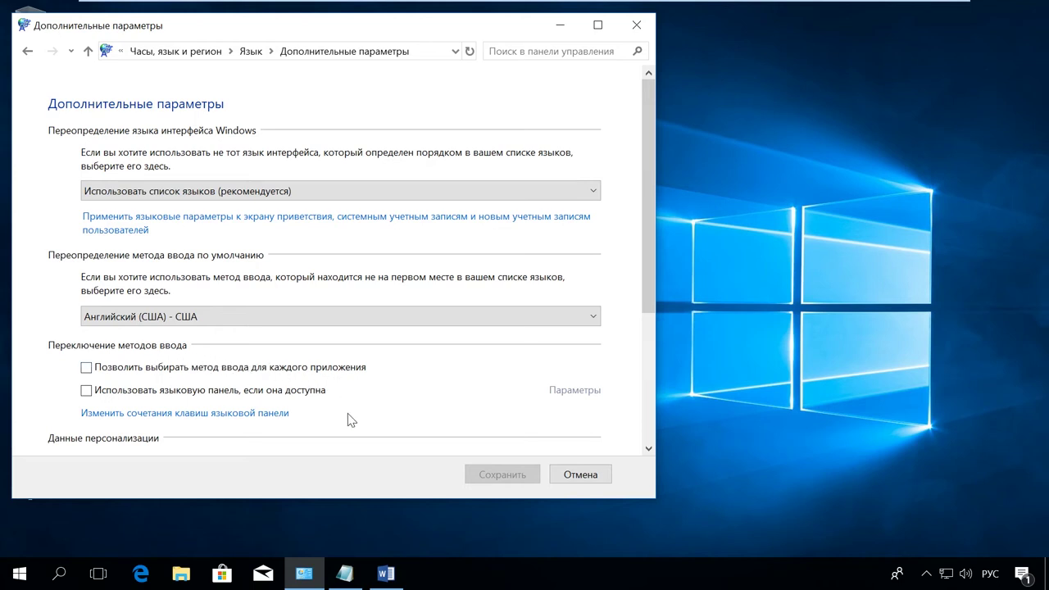
# In the Notepad file программ, enter "титиит" after the first CSS rule's closing brace, switch to the English layout and add "ddd"
pyautogui.click(386, 574)
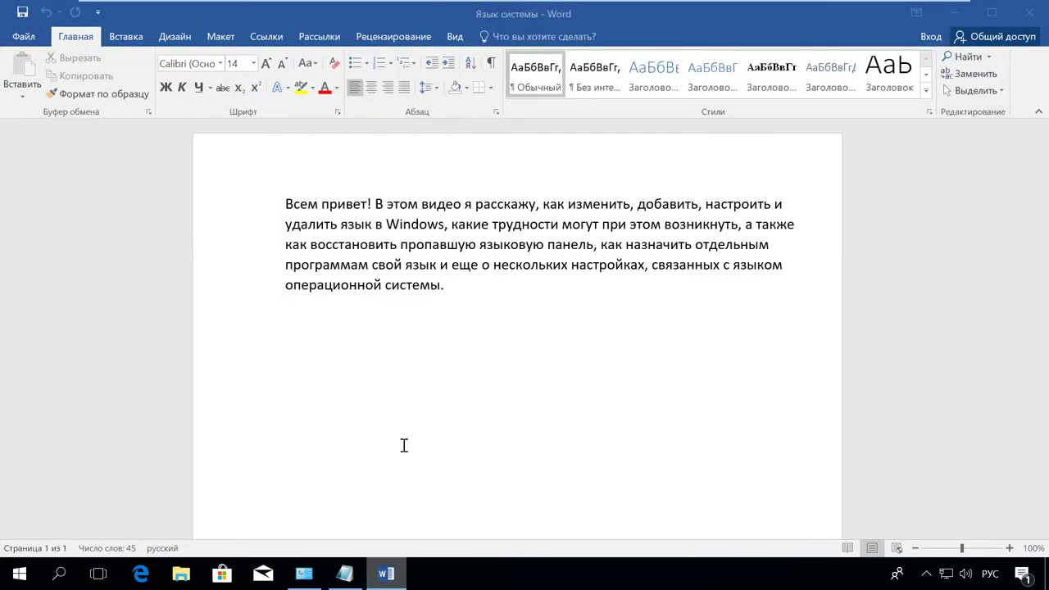
pyautogui.click(459, 288)
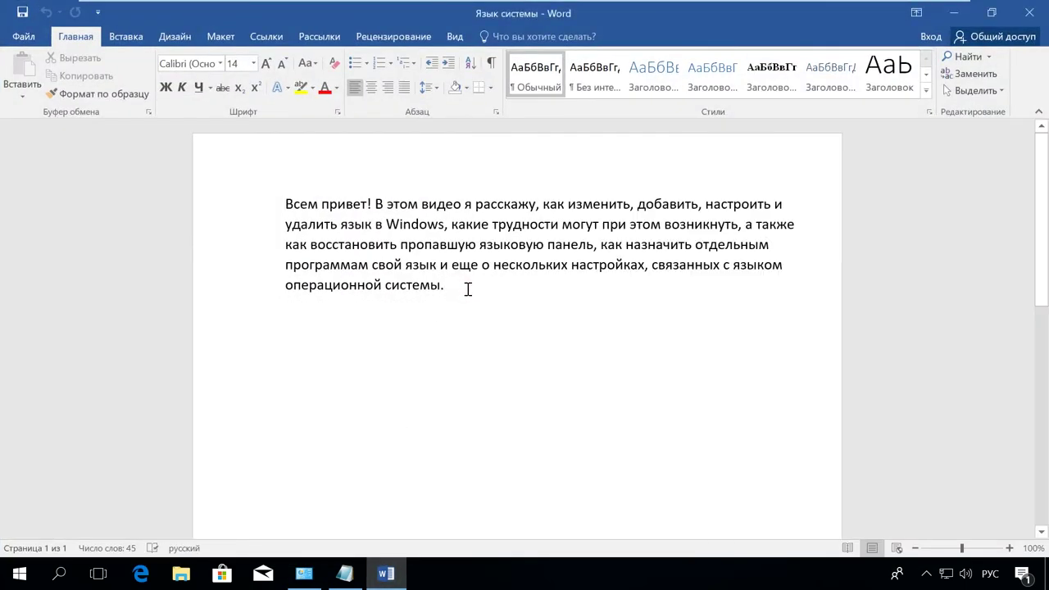
pyautogui.click(351, 572)
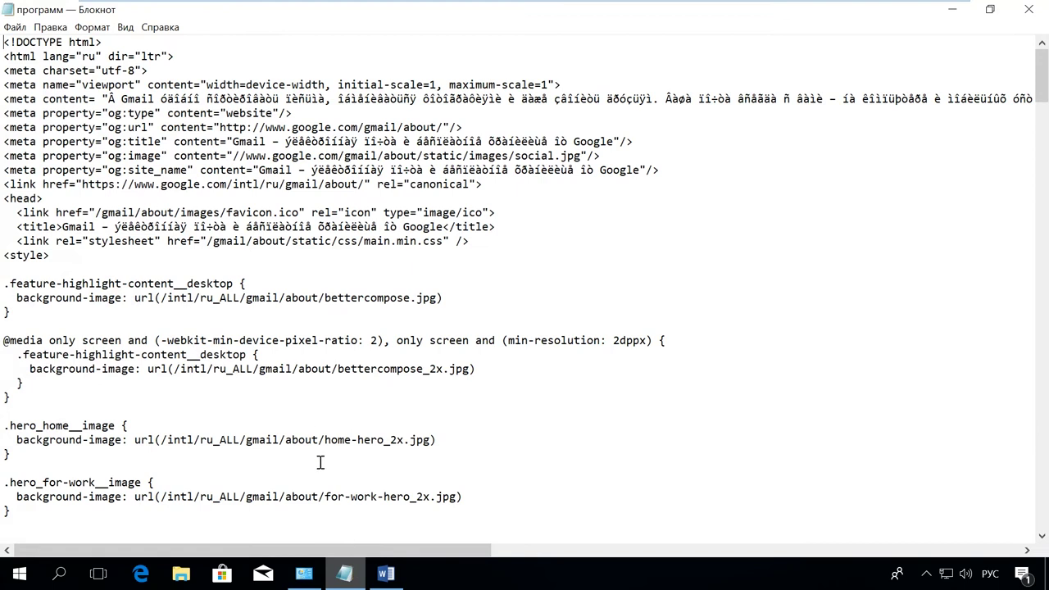
pyautogui.click(37, 318)
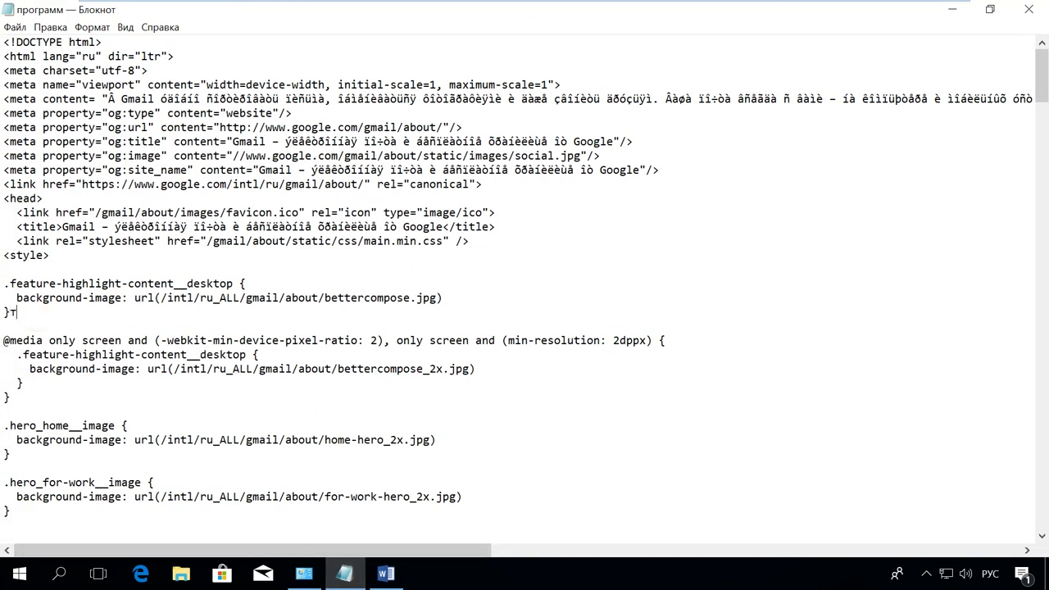
pyautogui.write('титиит')
pyautogui.hotkey('alt', 'shift')
pyautogui.write('ddd')
# Switch to the Word document Язык системы and add "ddd" at the end of the paragraph to test the layout
pyautogui.click(386, 573)
pyautogui.write('d')
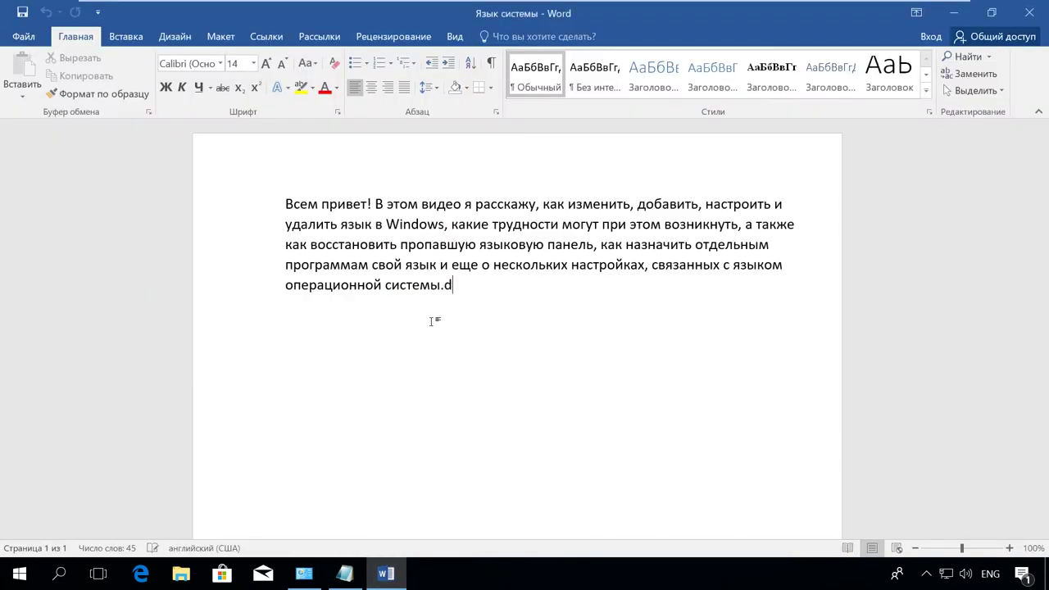
pyautogui.write('dd')
# In the additional language settings, enable "Позволить выбирать метод ввода для каждого приложения" and save
pyautogui.click(304, 573)
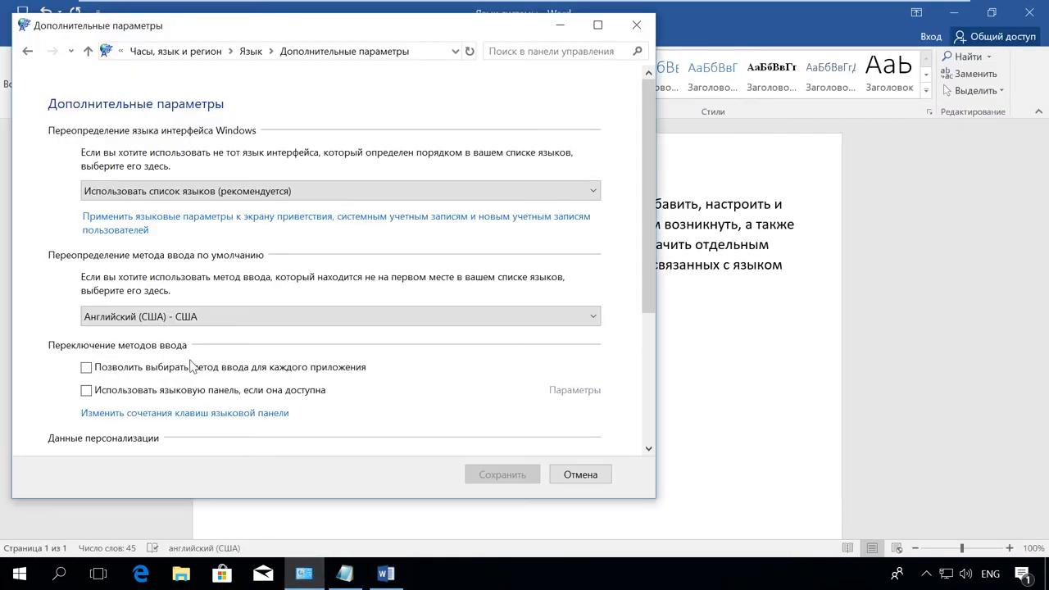
pyautogui.click(169, 368)
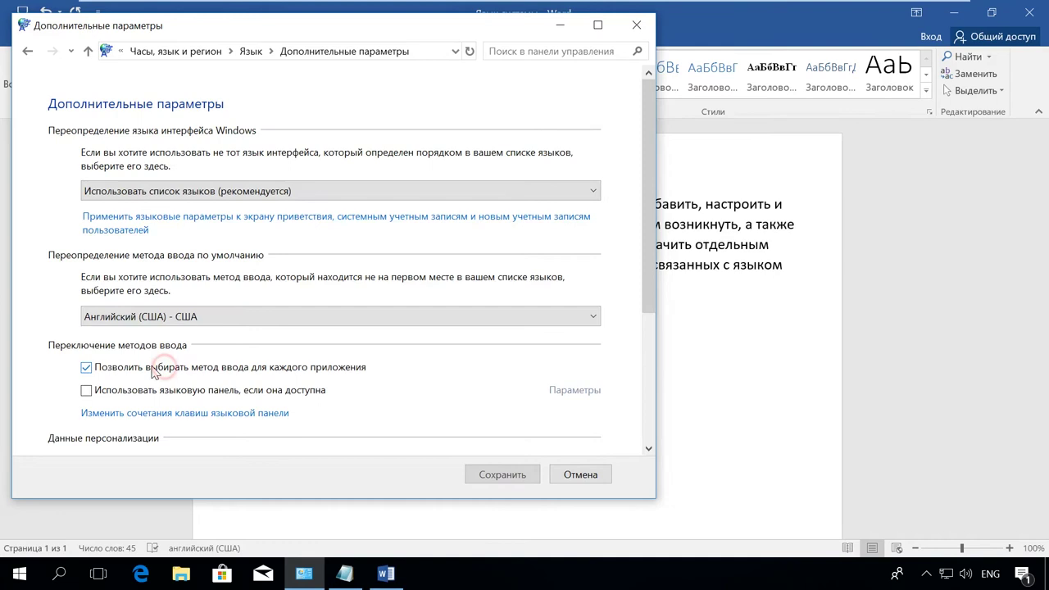
pyautogui.click(500, 479)
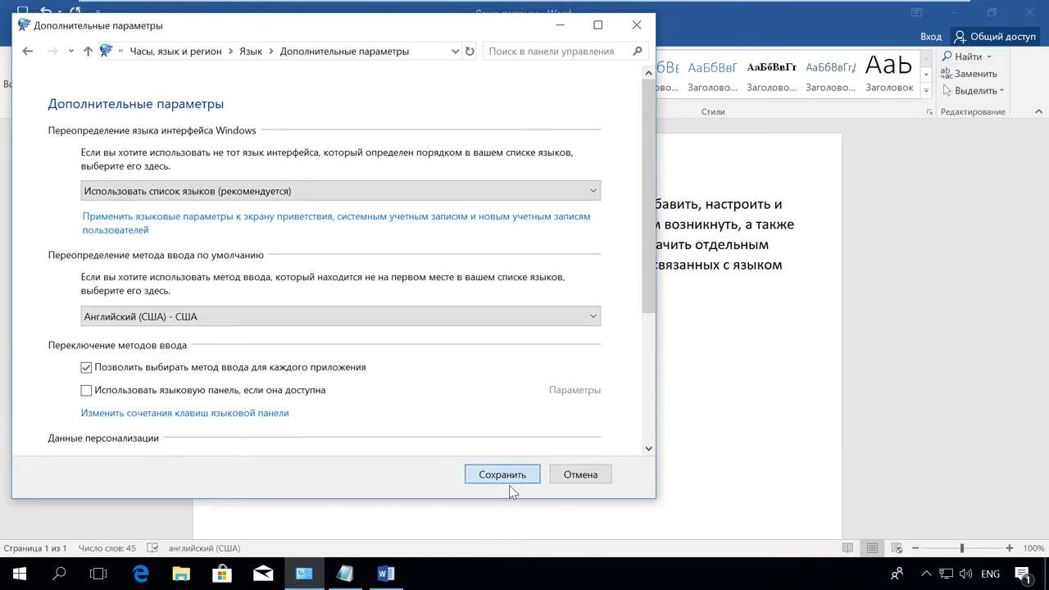
# Add "Привет" at the end of the paragraph in the Word document Язык системы and compare the input language in the Notepad file программ
pyautogui.hotkey('alt', 'Tab')
pyautogui.write('При')
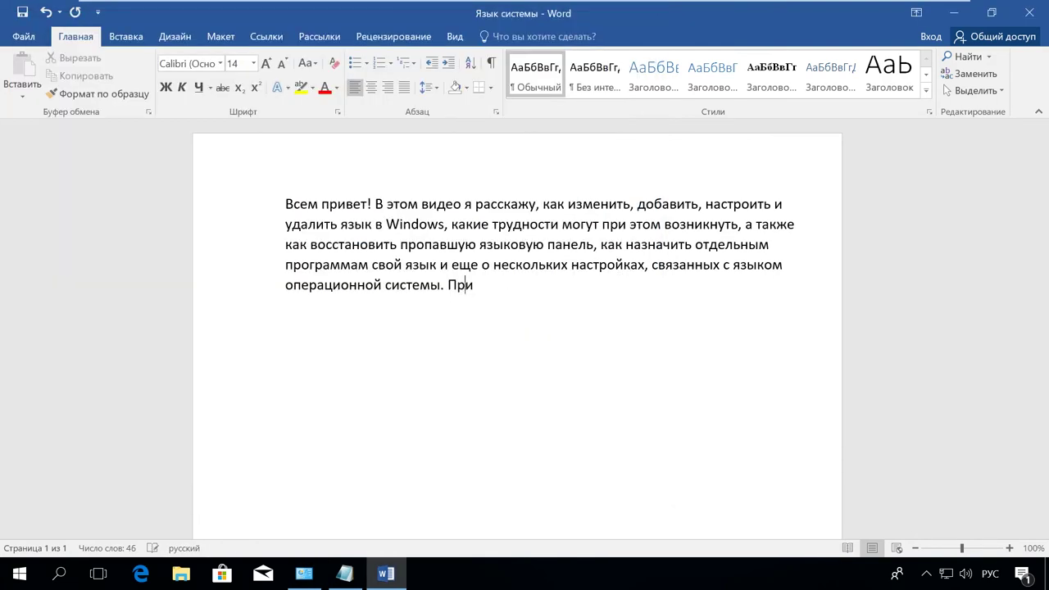
pyautogui.write('вет')
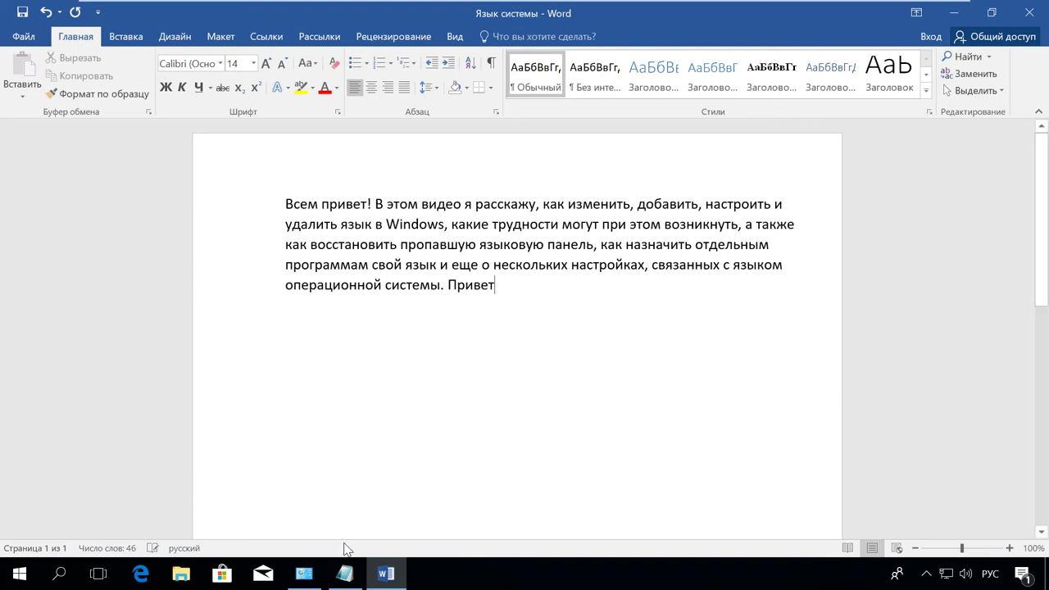
pyautogui.click(345, 571)
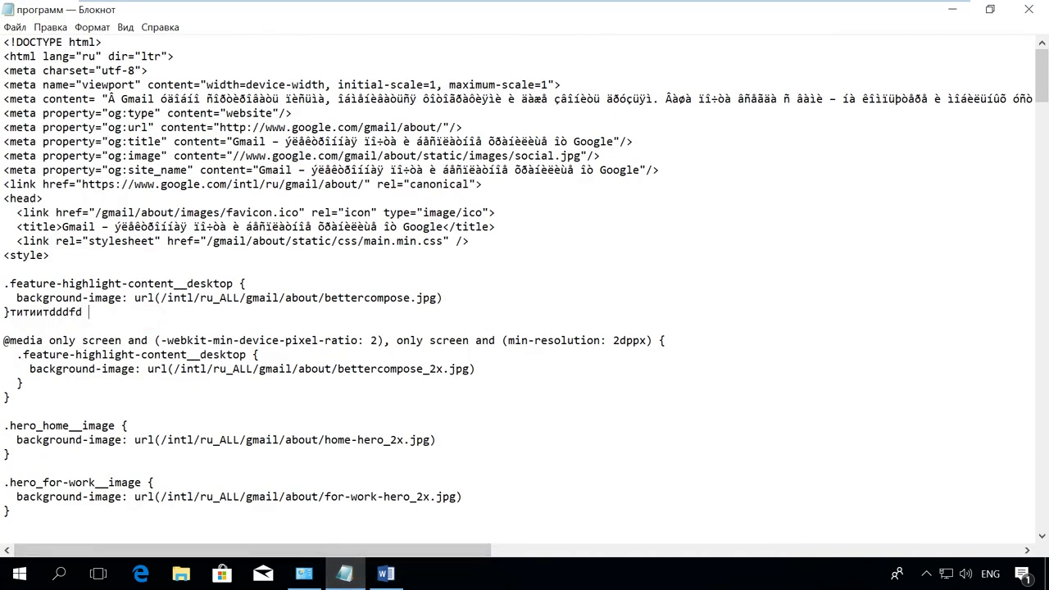
pyautogui.click(385, 574)
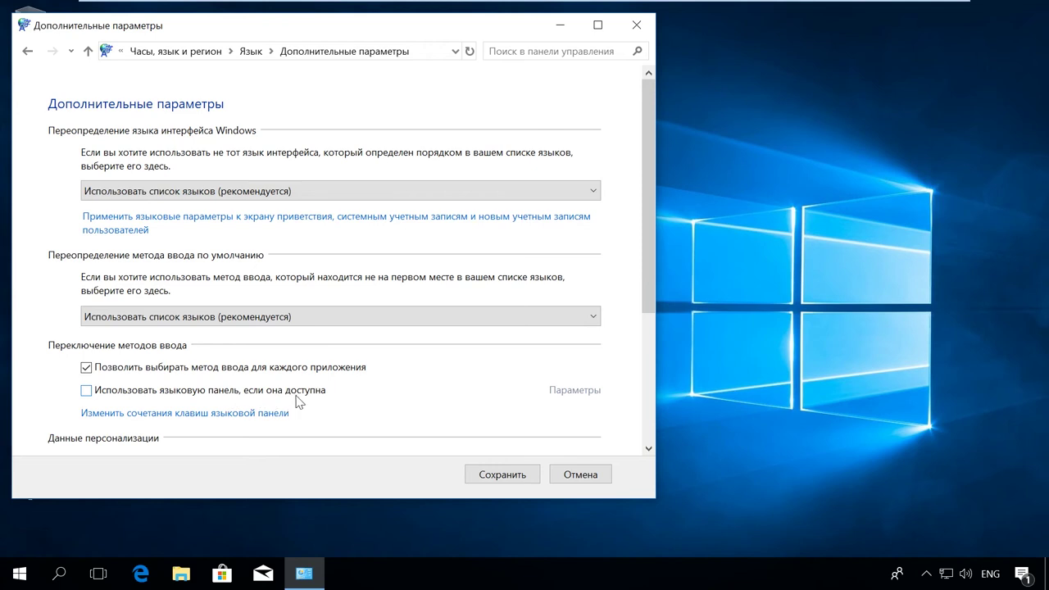
# Enable "Использовать языковую панель, если она доступна" in the additional language settings and view the language bar options
pyautogui.click(86, 392)
pyautogui.click(573, 391)
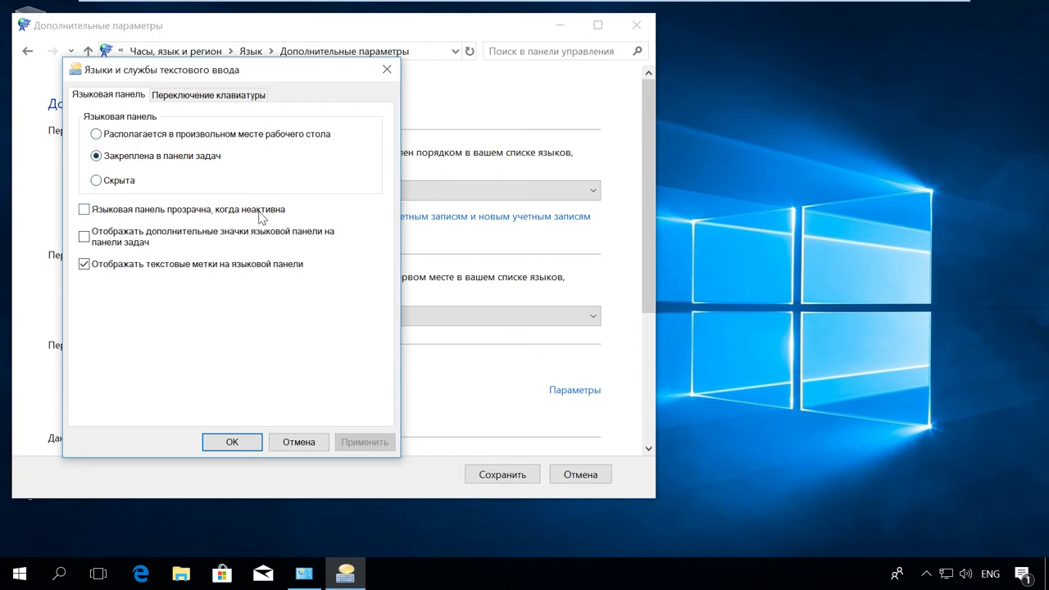
pyautogui.click(387, 69)
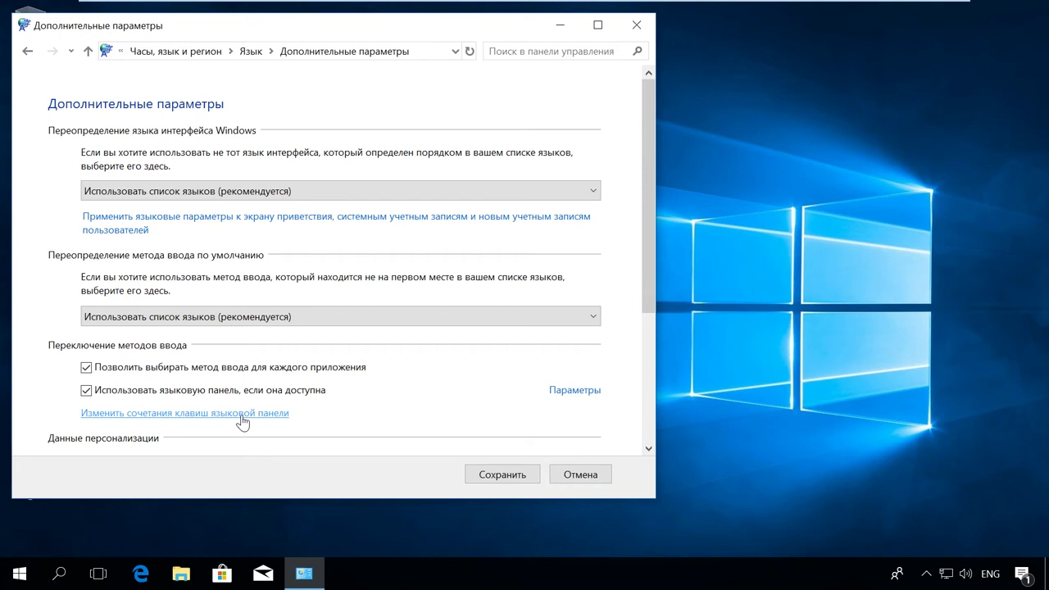
# Set the language bar's key combination for changing the input language to CTRL + SHIFT
pyautogui.click(243, 414)
pyautogui.click(300, 411)
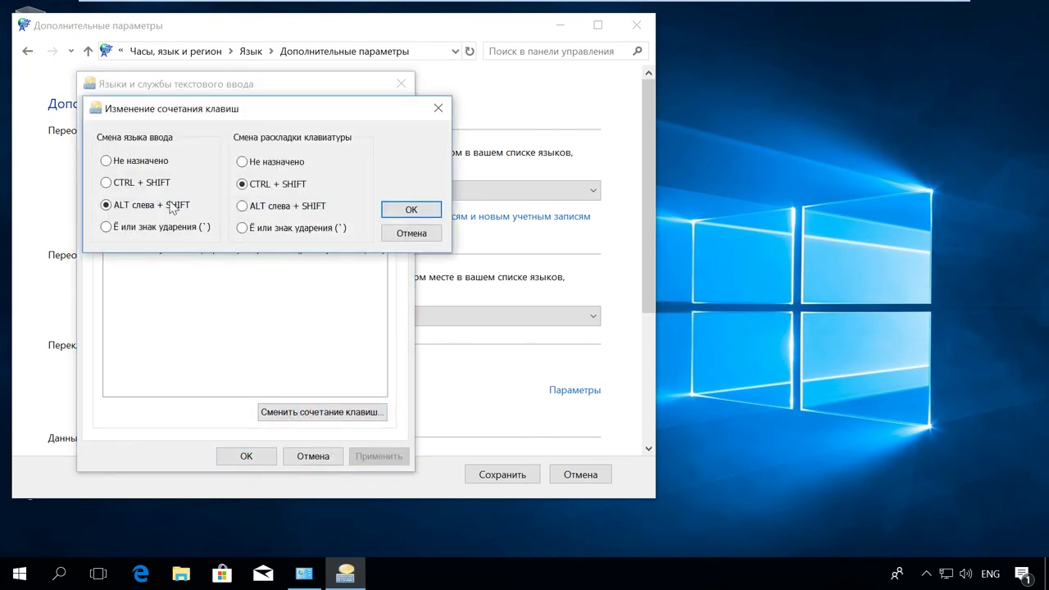
pyautogui.click(107, 182)
pyautogui.click(119, 160)
pyautogui.click(132, 230)
pyautogui.click(107, 182)
pyautogui.click(407, 212)
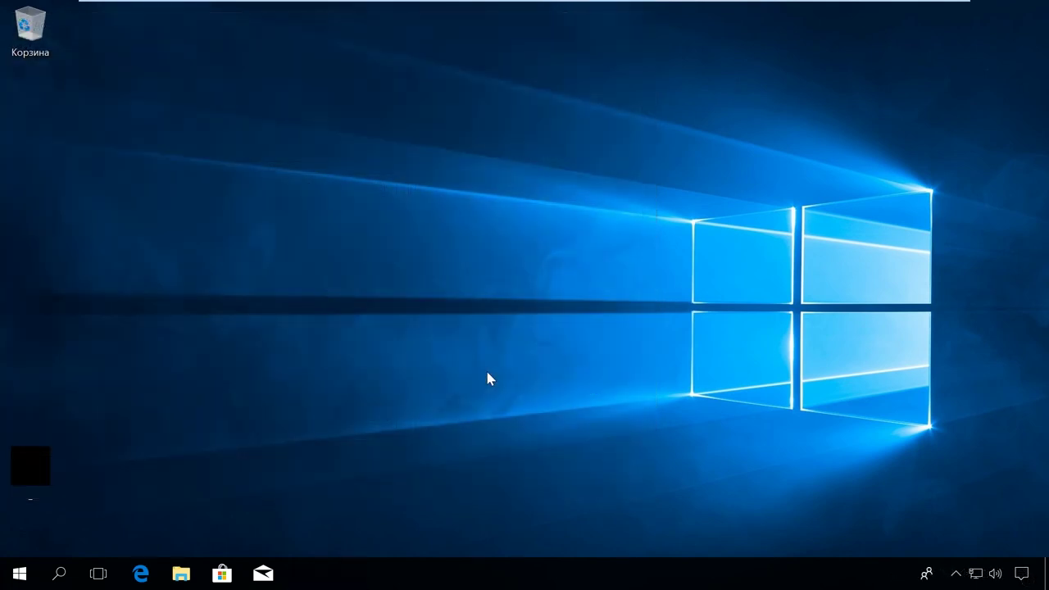
# Open the taskbar's system icon settings and turn on "Индикатор ввода"
pyautogui.click(20, 574)
pyautogui.click(20, 500)
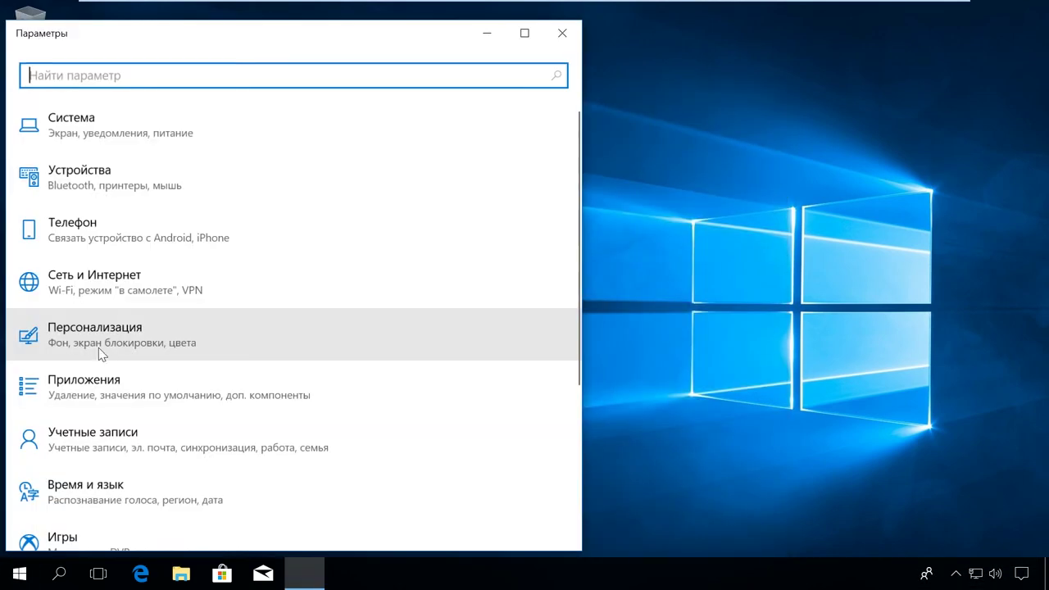
pyautogui.click(133, 343)
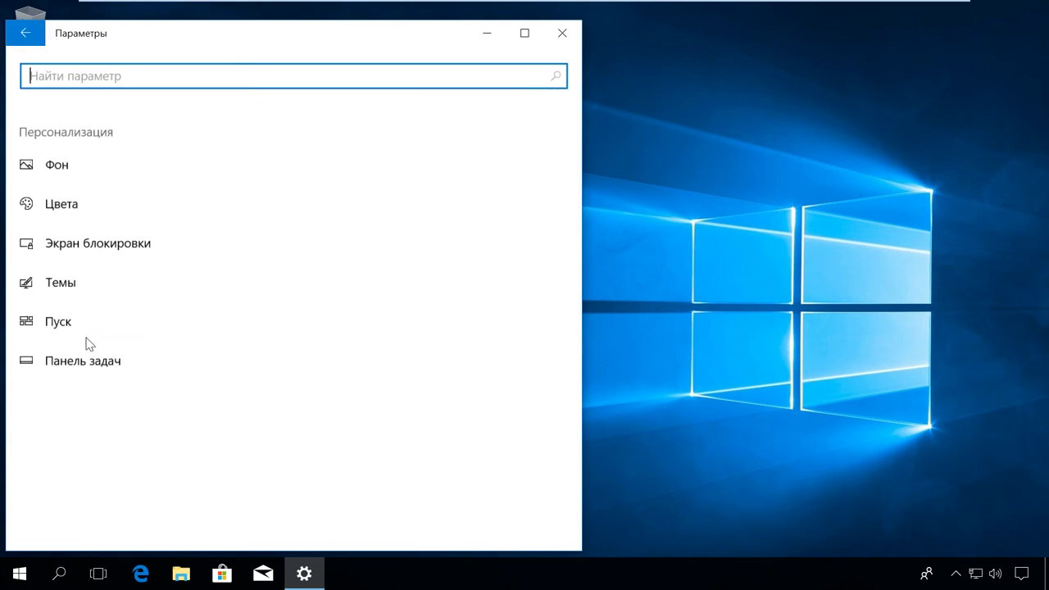
pyautogui.click(77, 362)
pyautogui.scroll(-10, 94, 373)
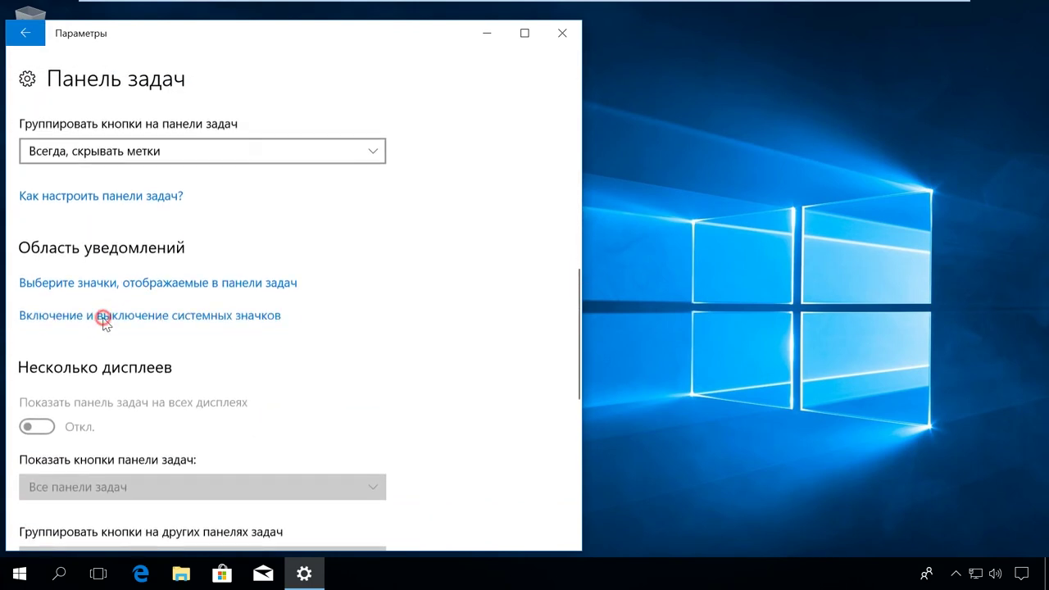
pyautogui.click(102, 316)
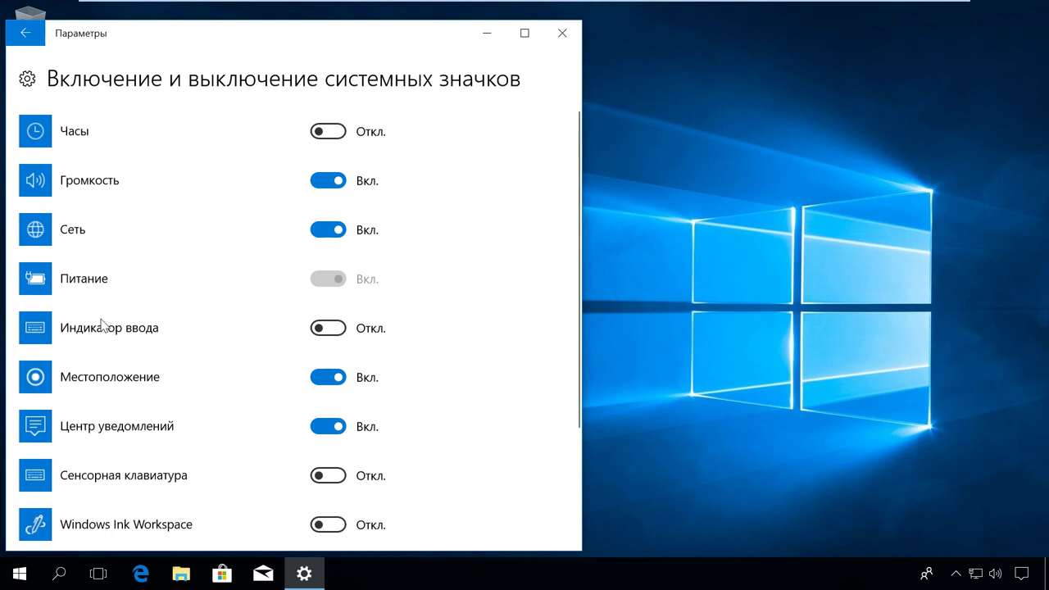
pyautogui.click(563, 33)
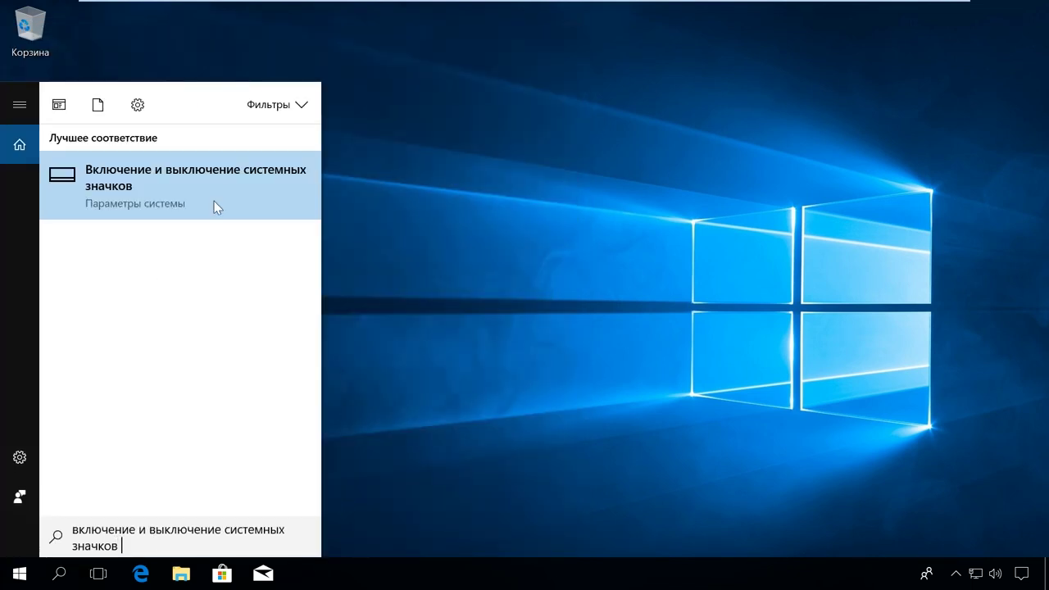
pyautogui.click(225, 184)
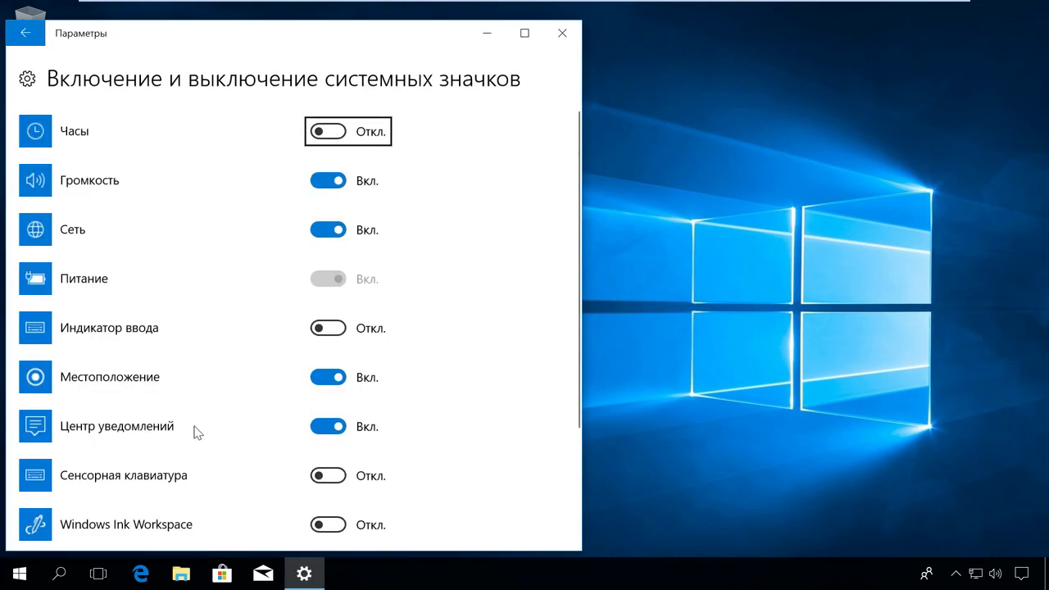
pyautogui.click(327, 329)
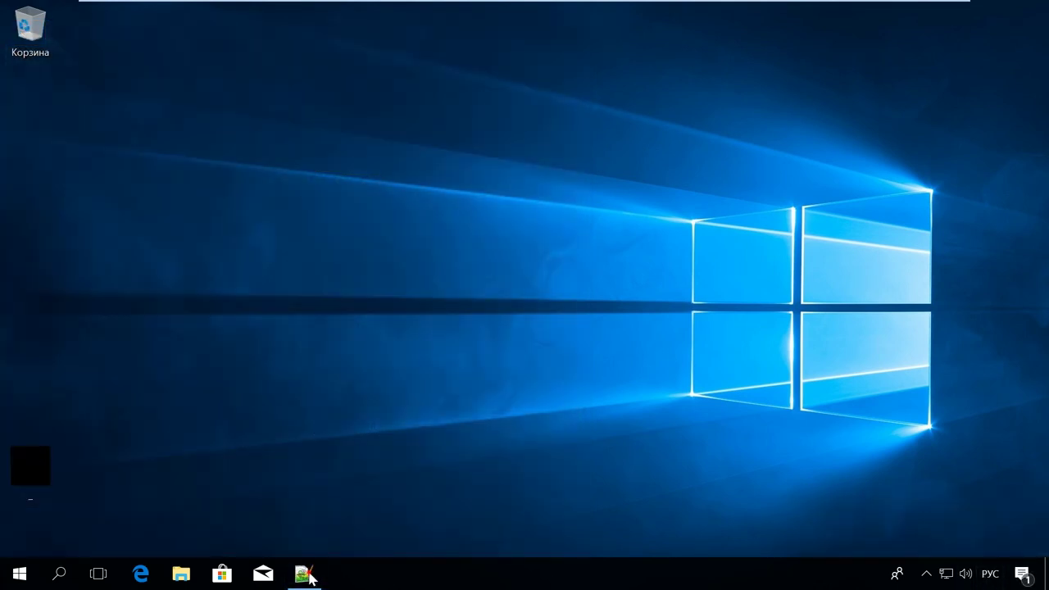
# Check the text of change.log in Notepad++, and open the "Дополнительно" settings of Регион from the Control Panel
pyautogui.click(308, 577)
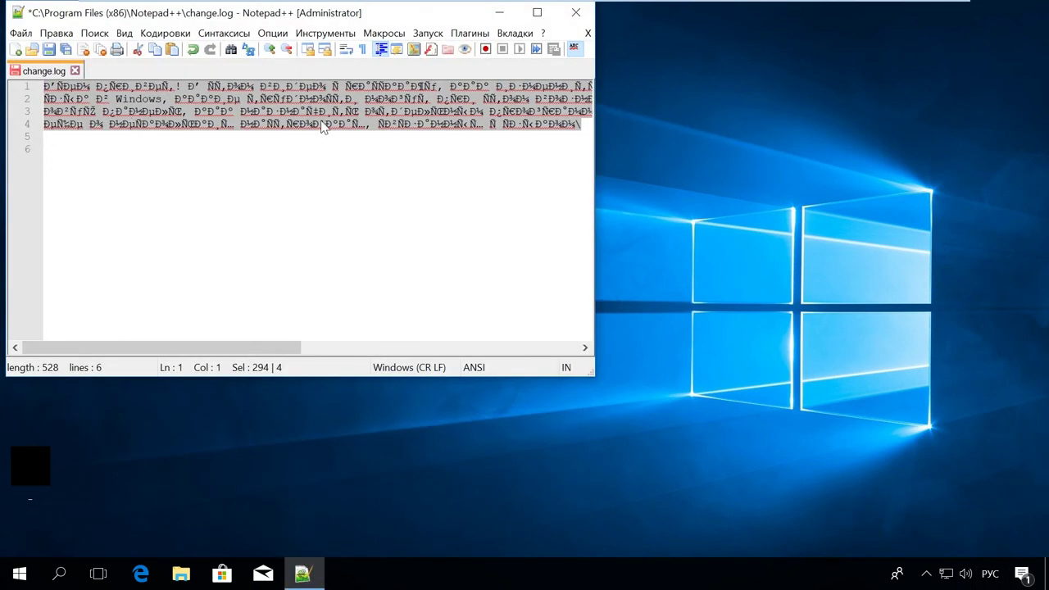
pyautogui.click(499, 12)
pyautogui.click(58, 573)
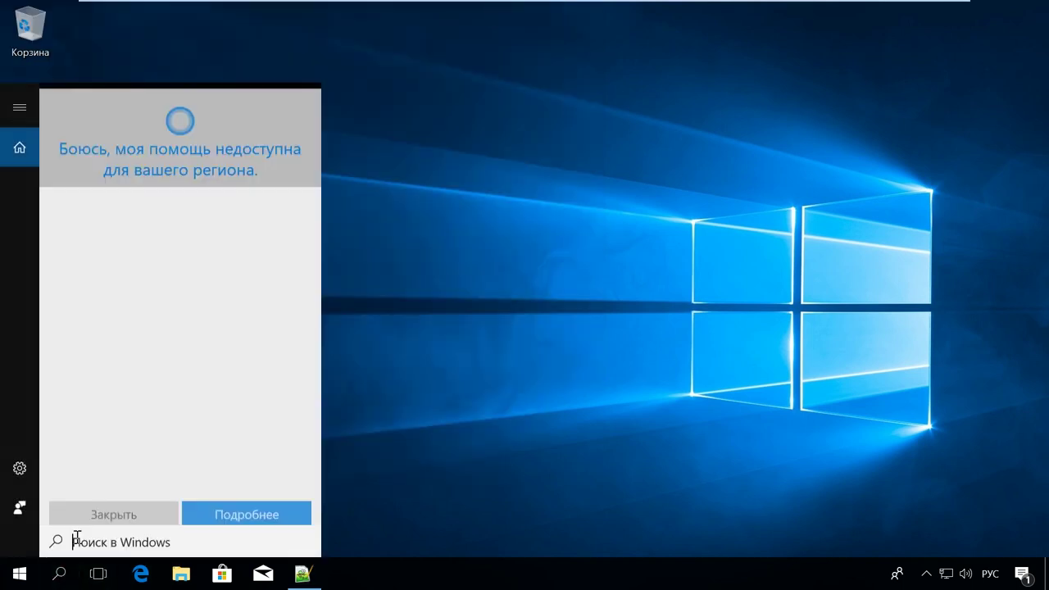
pyautogui.write('пане')
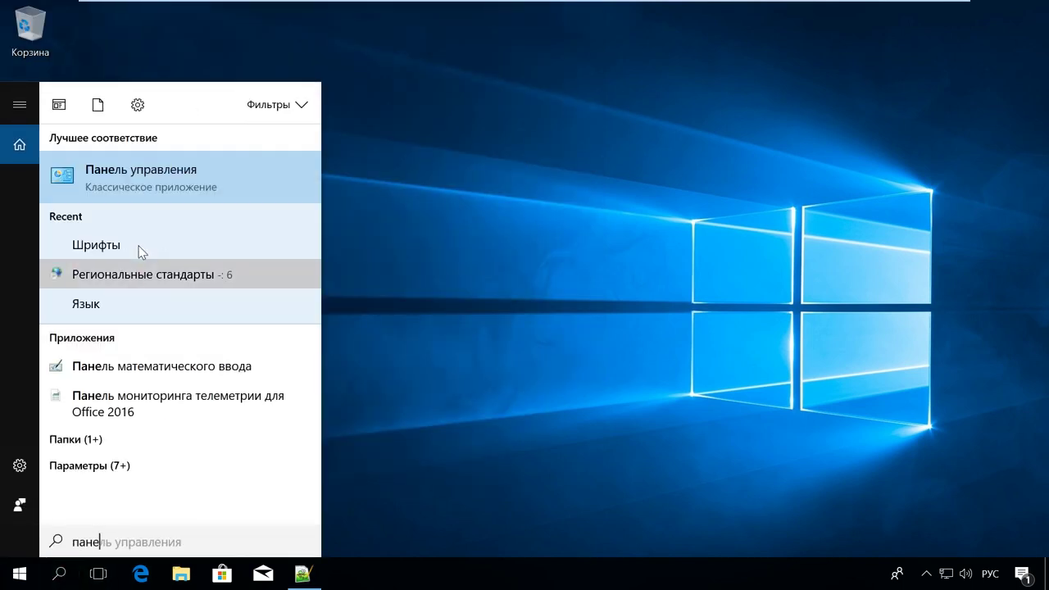
pyautogui.click(159, 171)
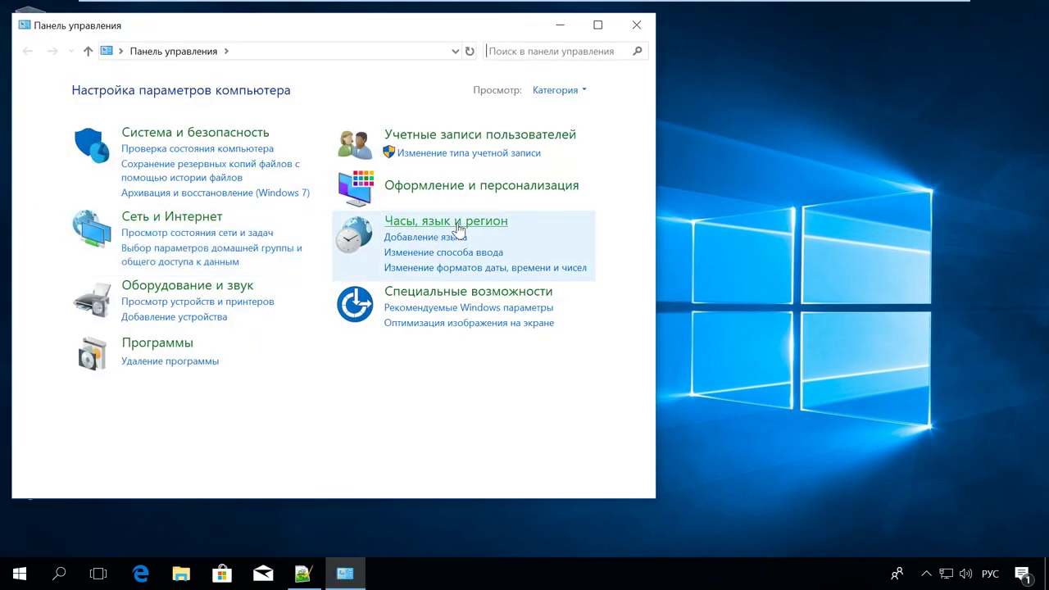
pyautogui.click(459, 232)
pyautogui.click(275, 186)
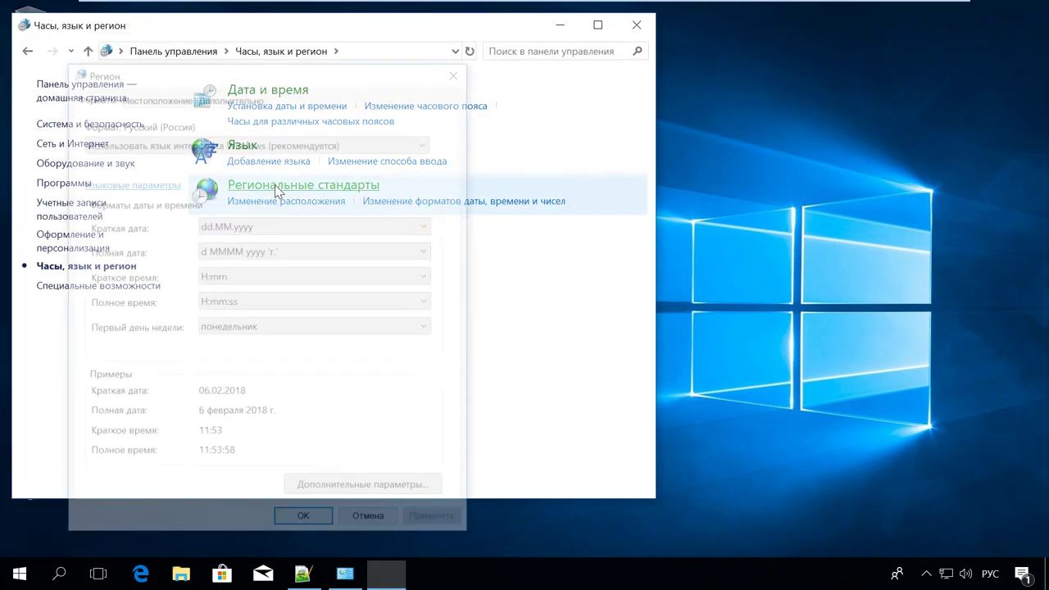
pyautogui.click(220, 90)
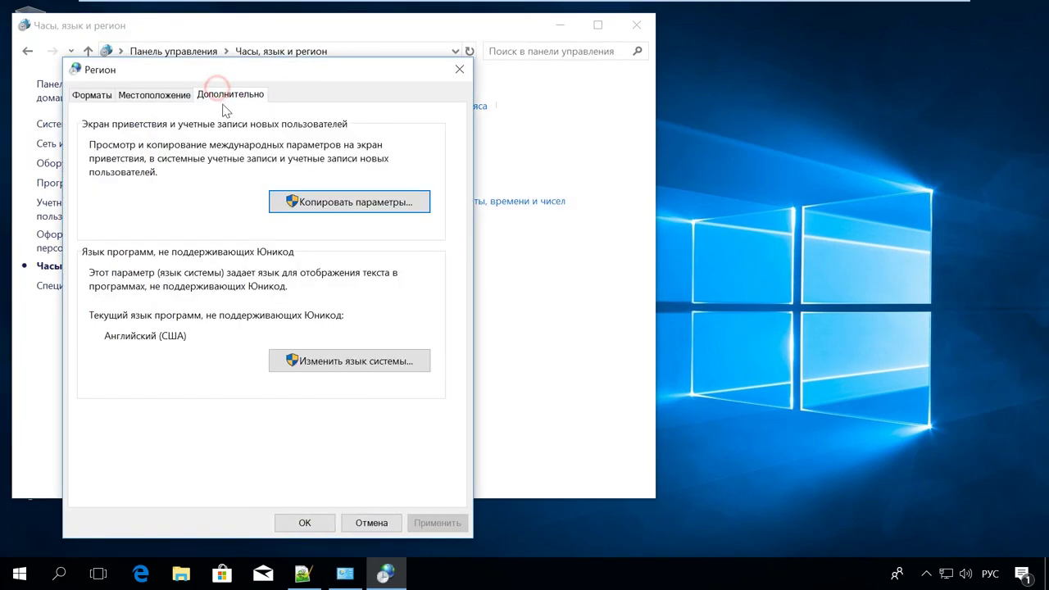
# Change the system language for programs that do not support Unicode to "Русский (Россия)"
pyautogui.click(317, 361)
pyautogui.click(255, 204)
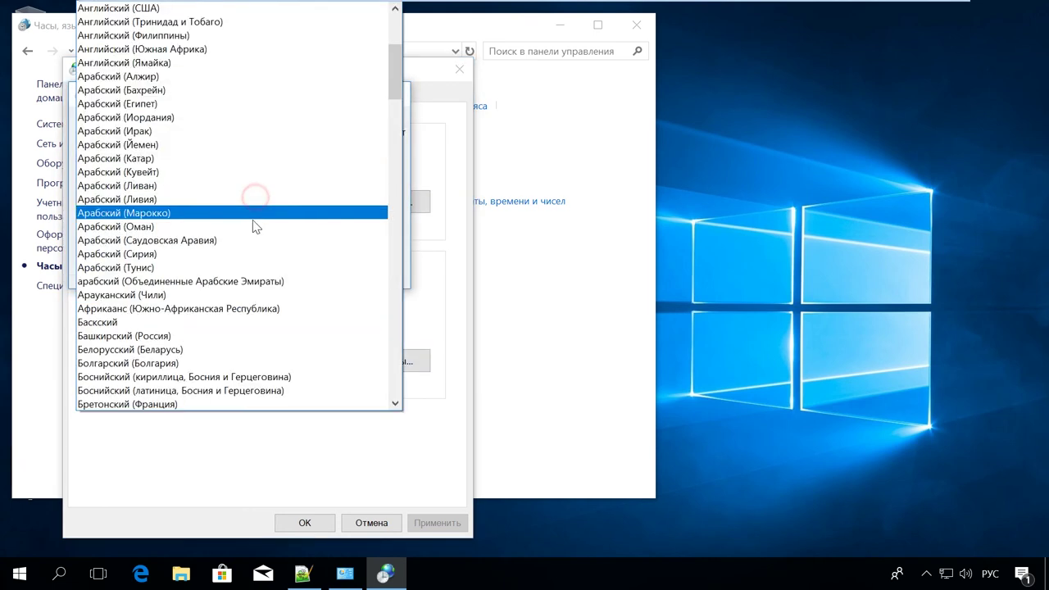
pyautogui.scroll(-20, 246, 205)
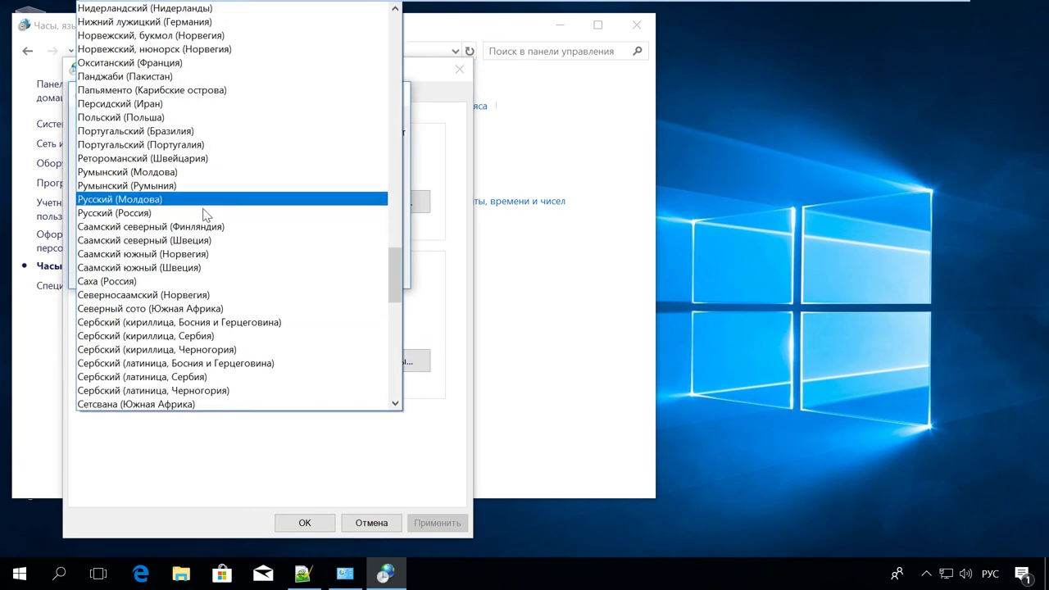
pyautogui.click(205, 213)
pyautogui.click(298, 267)
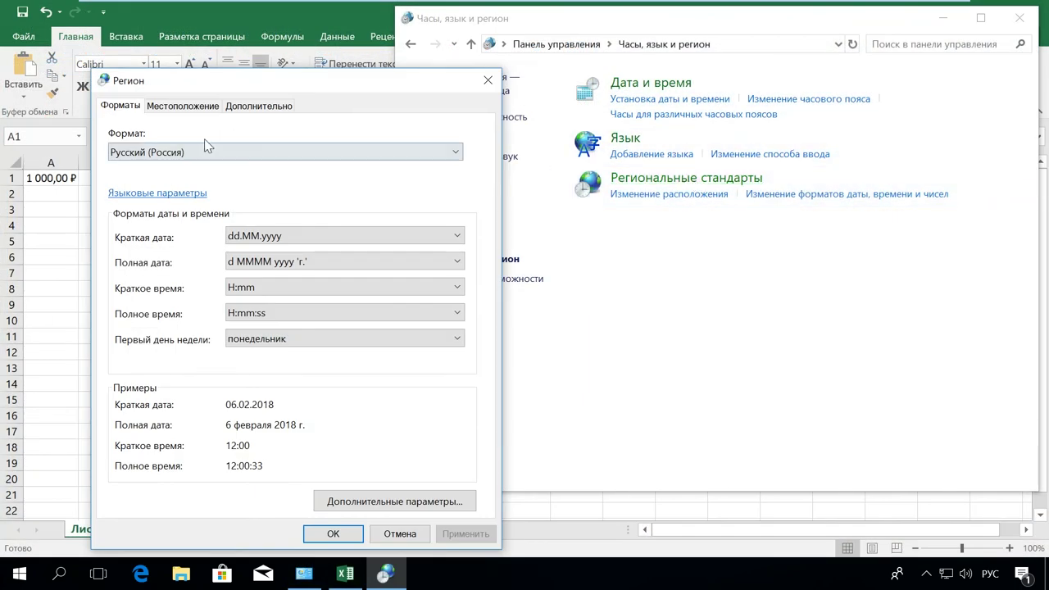
# Review the short date format choices in Регион and the measurement system choices in the additional number format settings
pyautogui.click(271, 237)
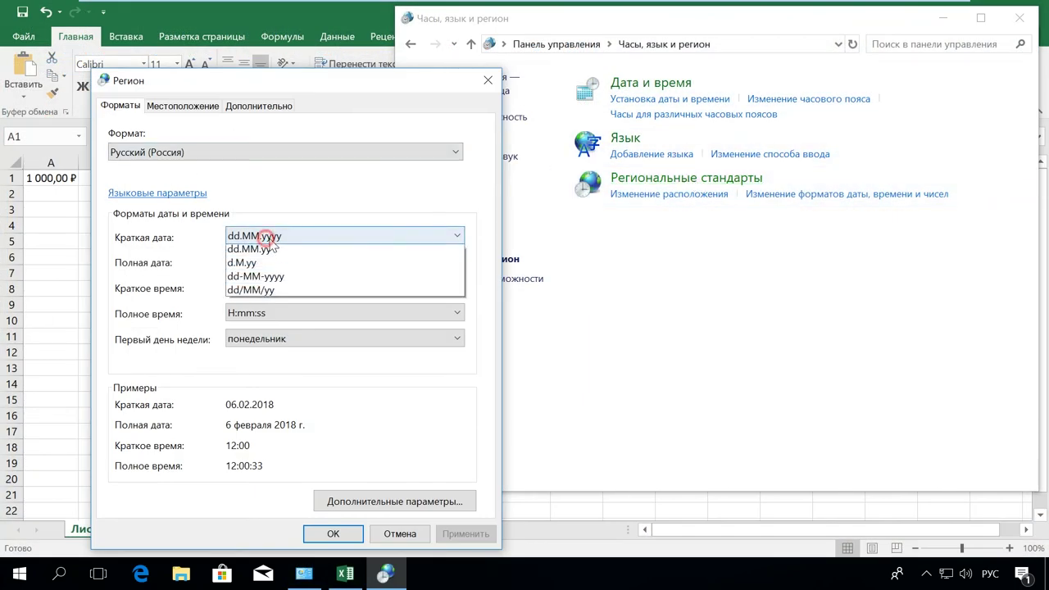
pyautogui.click(338, 363)
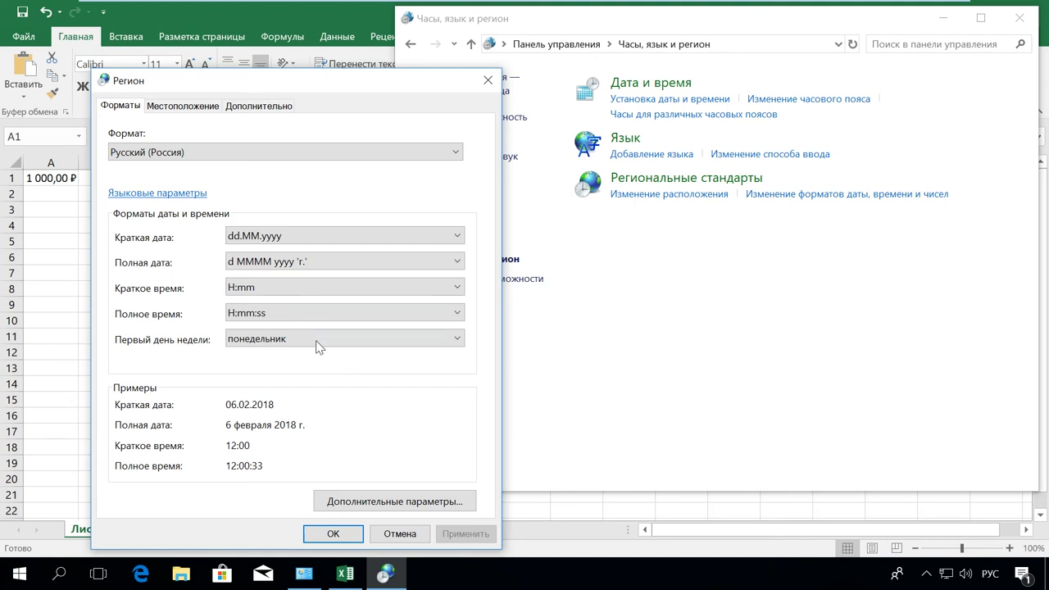
pyautogui.click(406, 503)
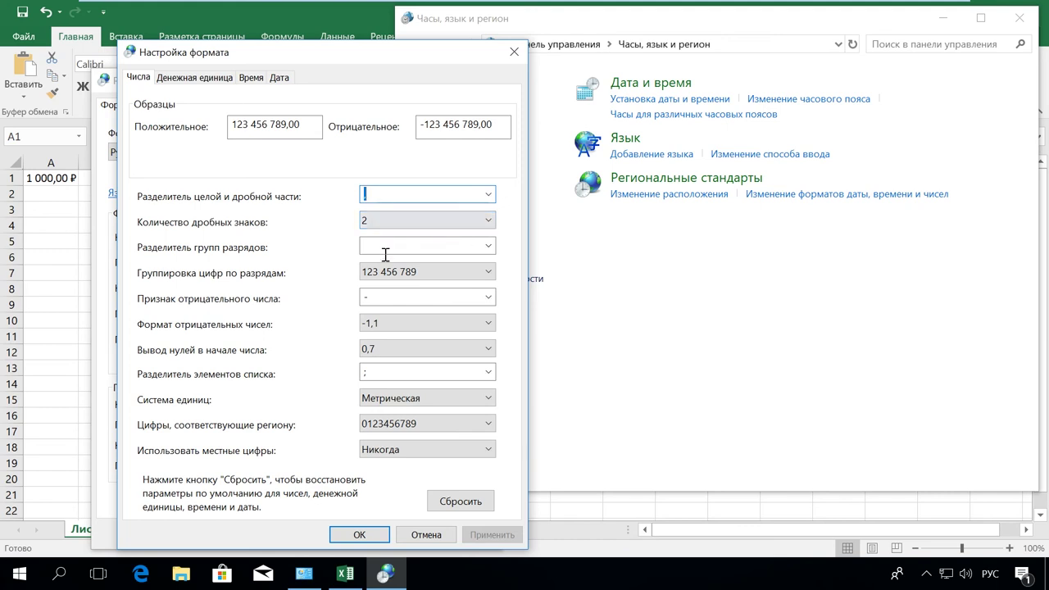
pyautogui.click(432, 402)
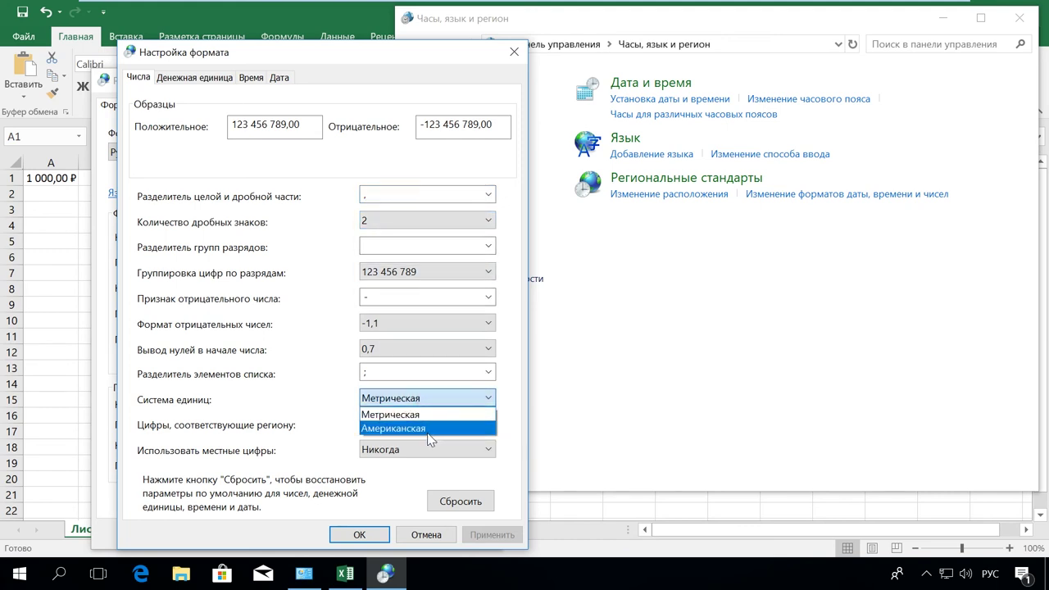
pyautogui.click(423, 489)
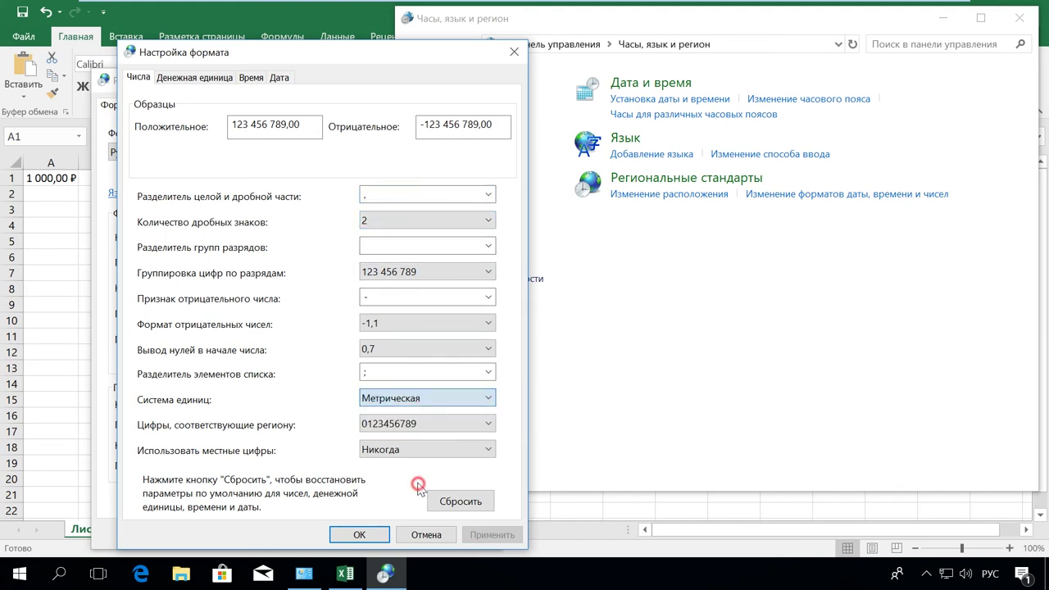
# Set the currency symbol to $ in the format settings, apply it and check cell A1 in the Excel workbook
pyautogui.click(218, 82)
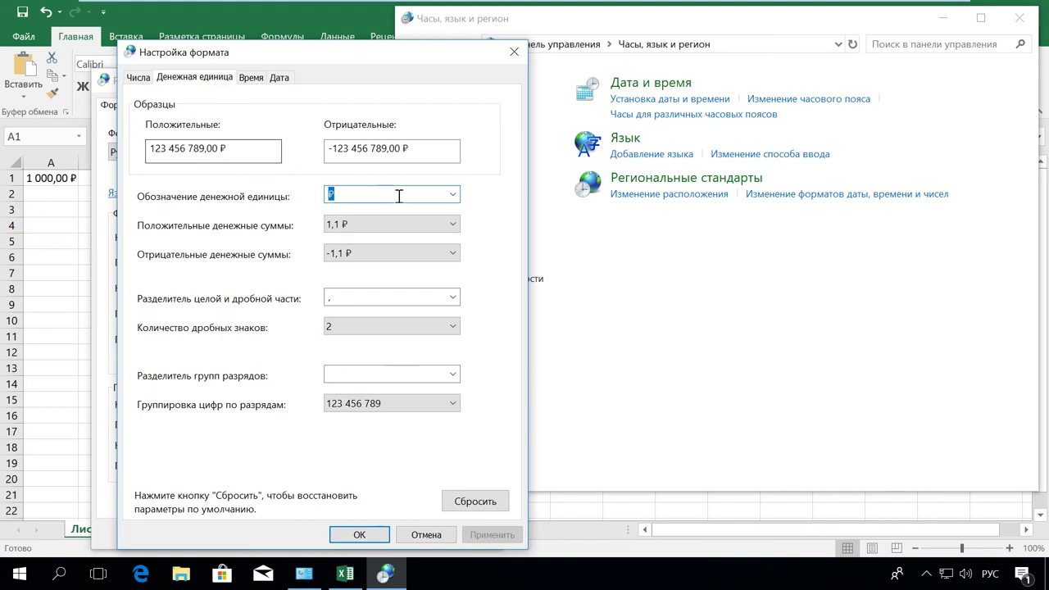
pyautogui.click(454, 196)
pyautogui.click(403, 218)
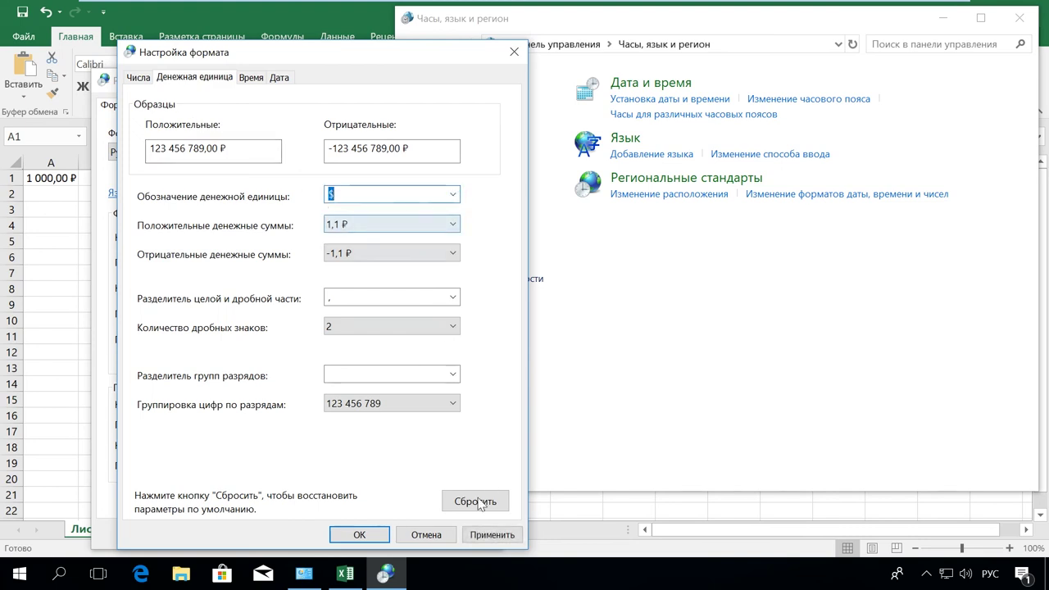
pyautogui.click(474, 538)
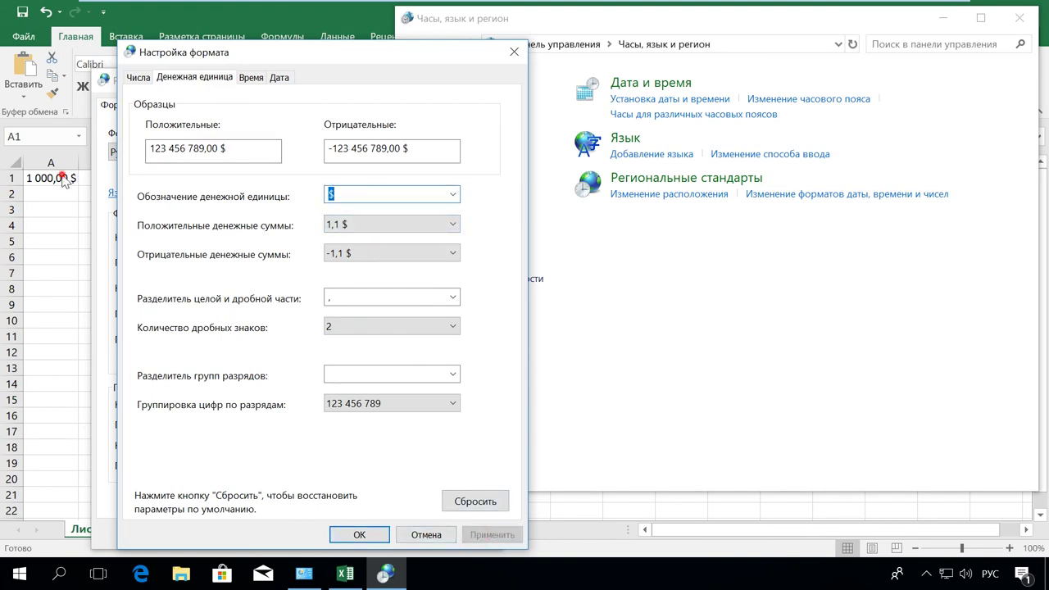
pyautogui.click(67, 185)
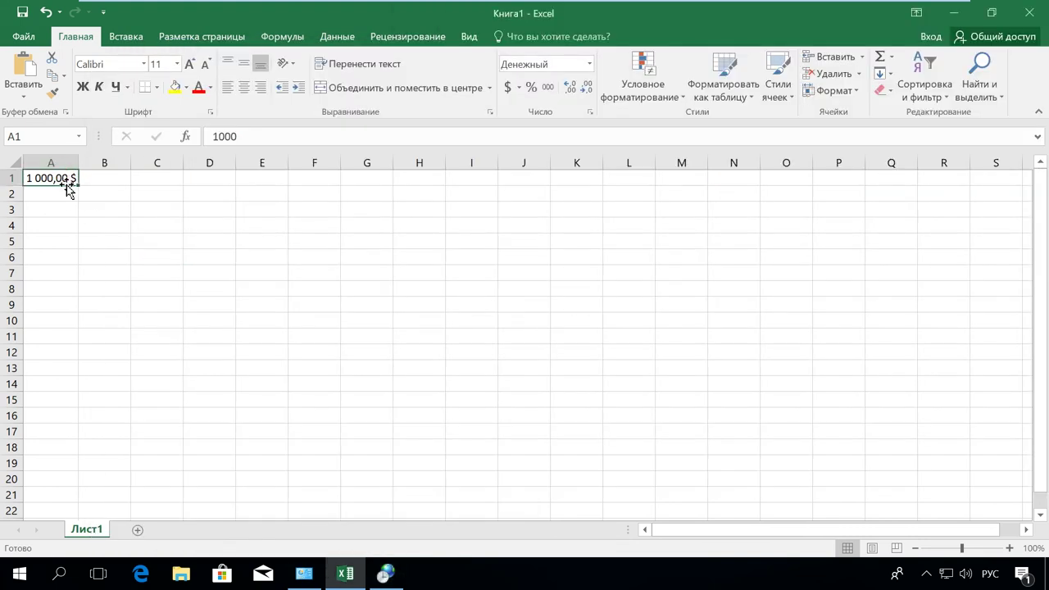
# Switch back to Настройка формата, set the currency symbol to € and apply the change
pyautogui.click(383, 576)
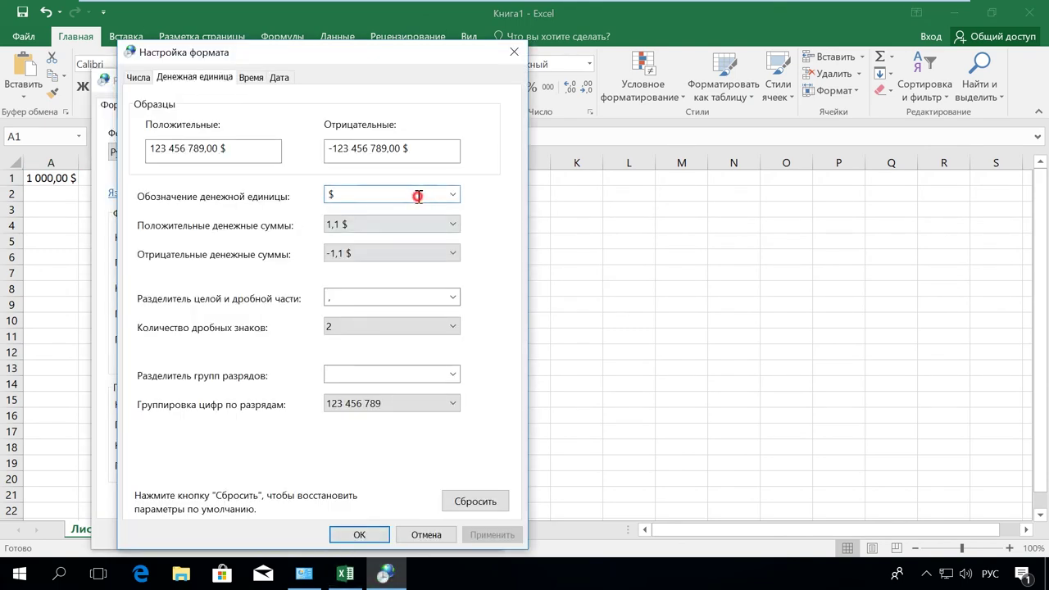
pyautogui.click(454, 195)
pyautogui.click(385, 237)
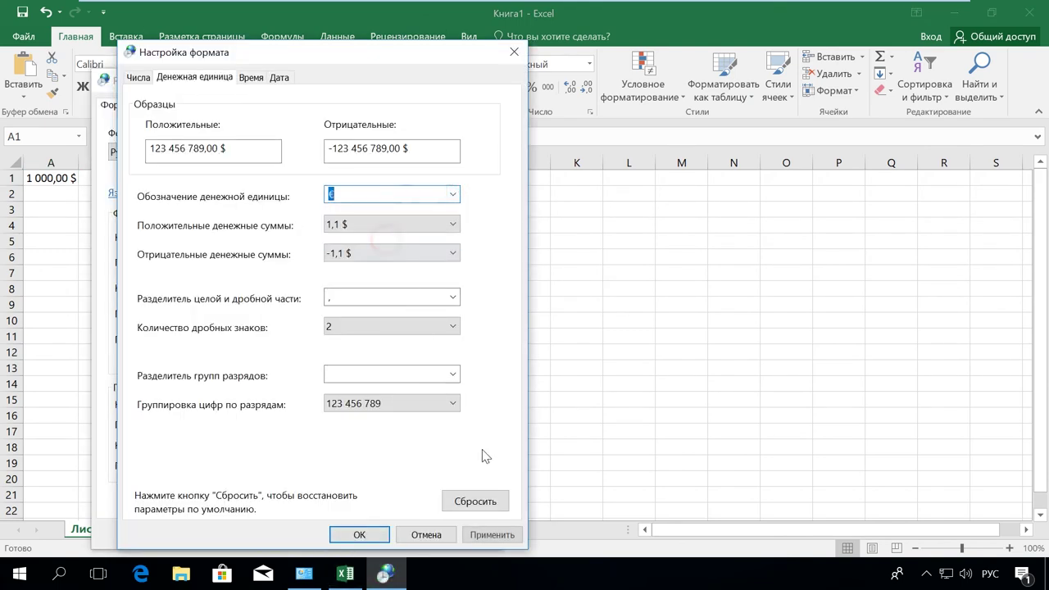
pyautogui.click(474, 533)
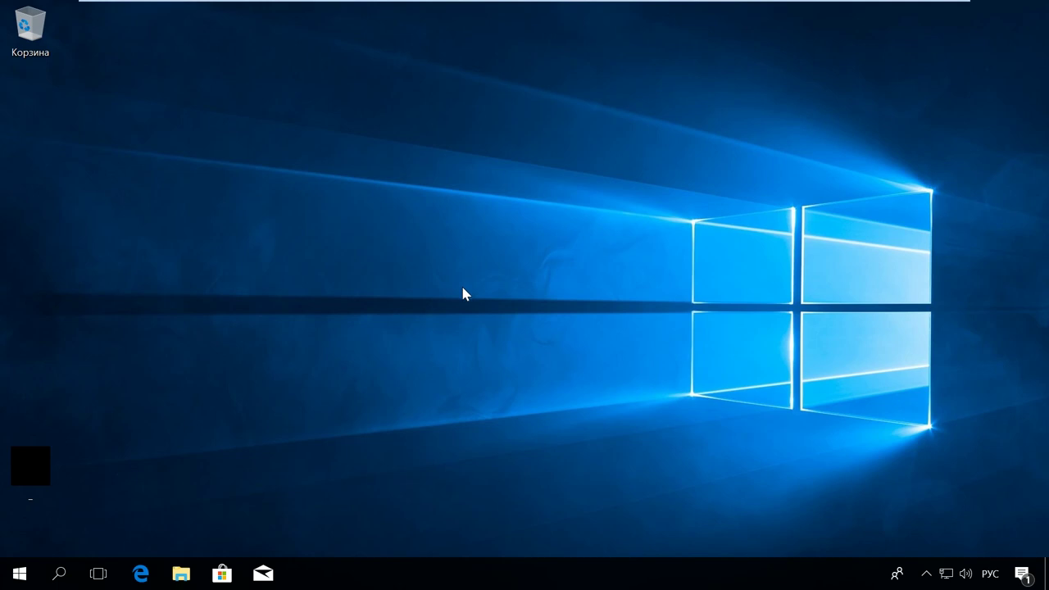
# Open the Язык settings under Часы, язык и регион in the Control Panel and remove українська from the language list
pyautogui.click(60, 574)
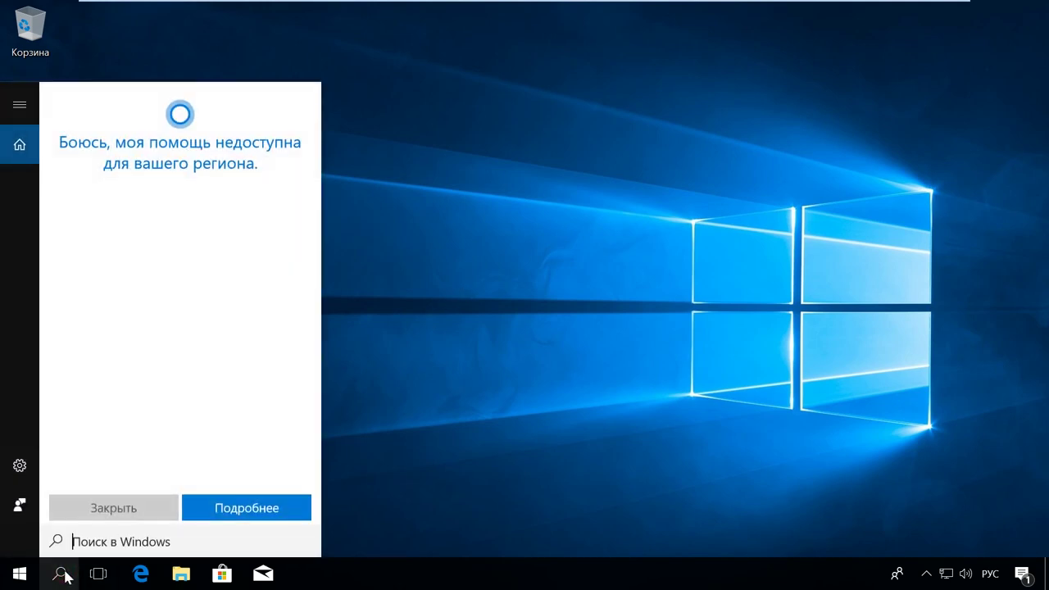
pyautogui.write('панель')
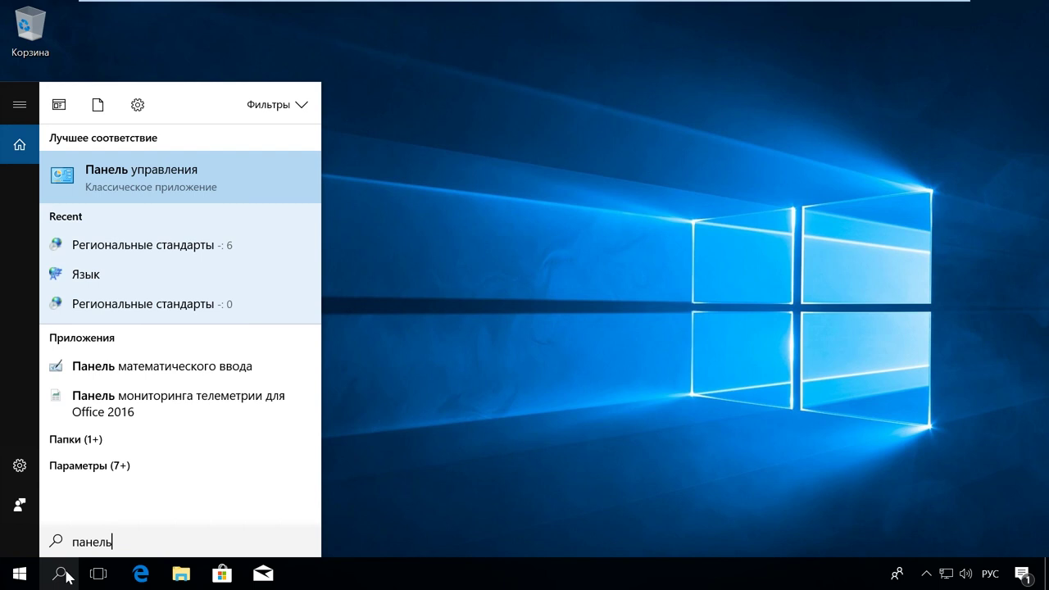
pyautogui.click(262, 197)
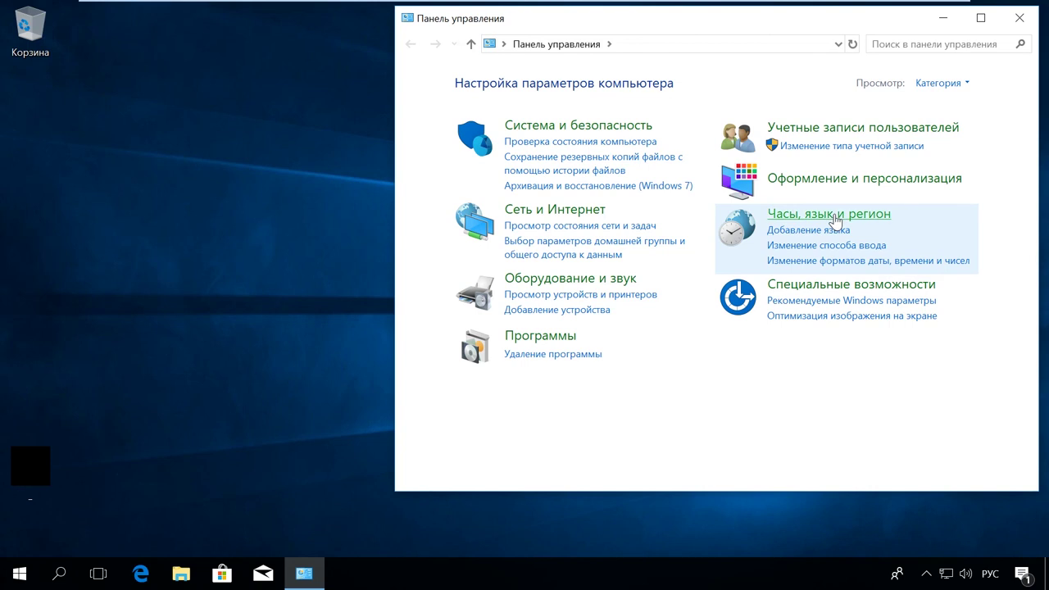
pyautogui.click(834, 218)
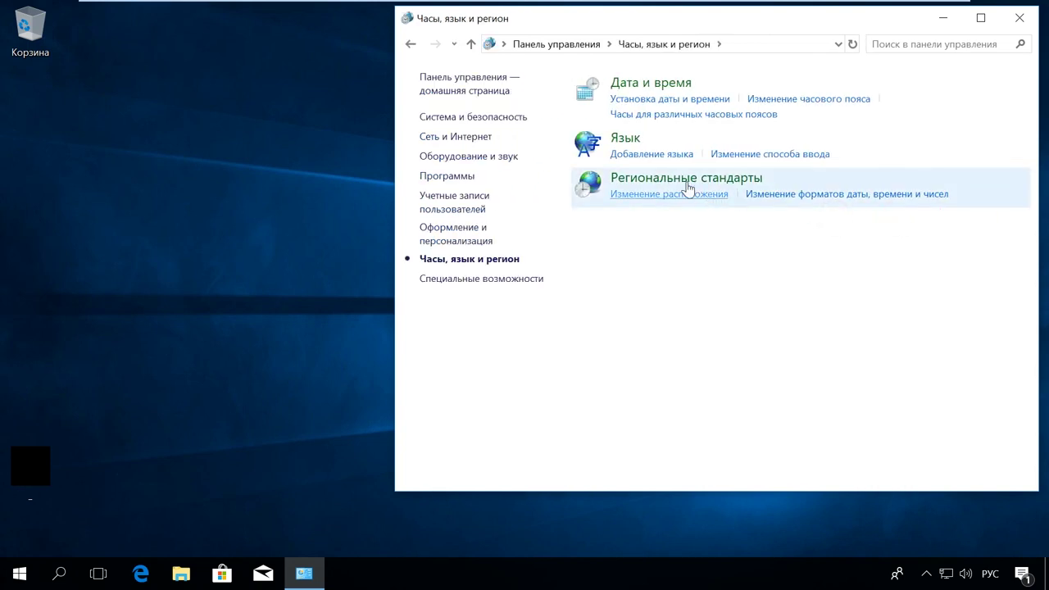
pyautogui.click(627, 141)
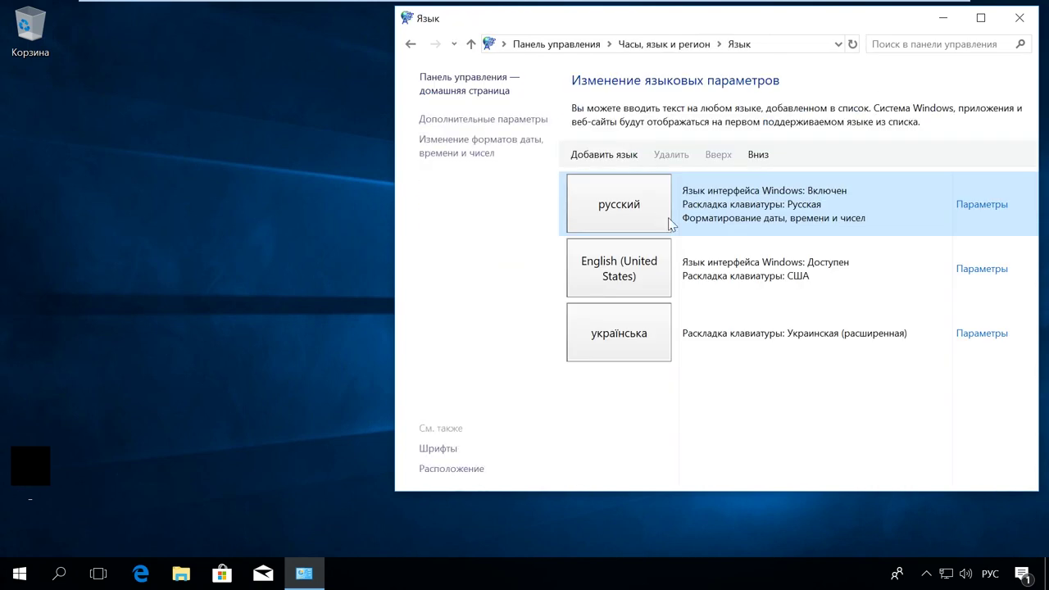
pyautogui.click(920, 346)
pyautogui.click(671, 155)
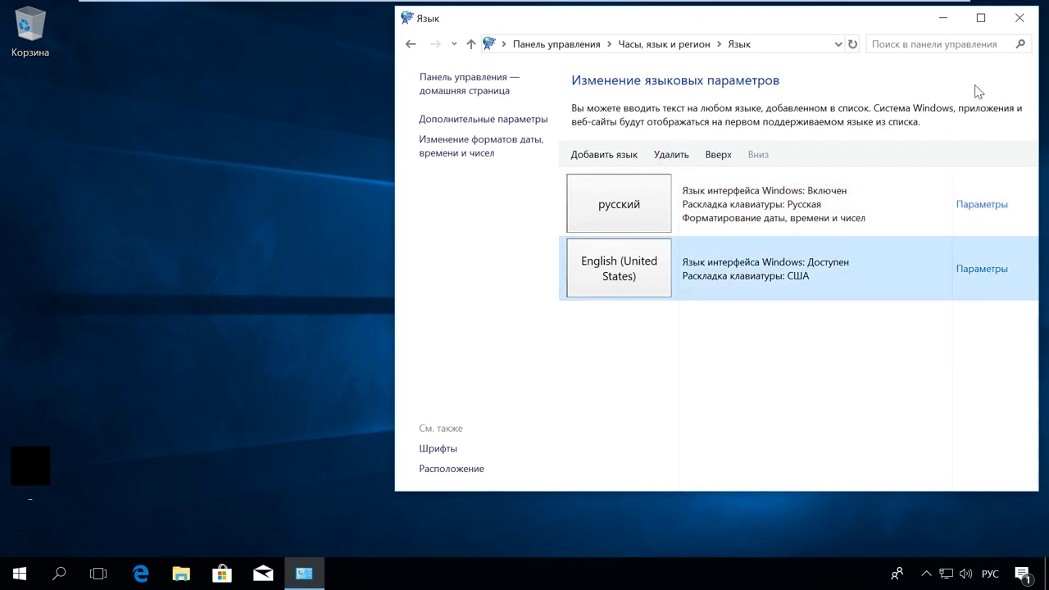
# Run lpksetup to uninstall the interface language Русский (русский), and restart Windows to complete the removal
pyautogui.click(181, 434)
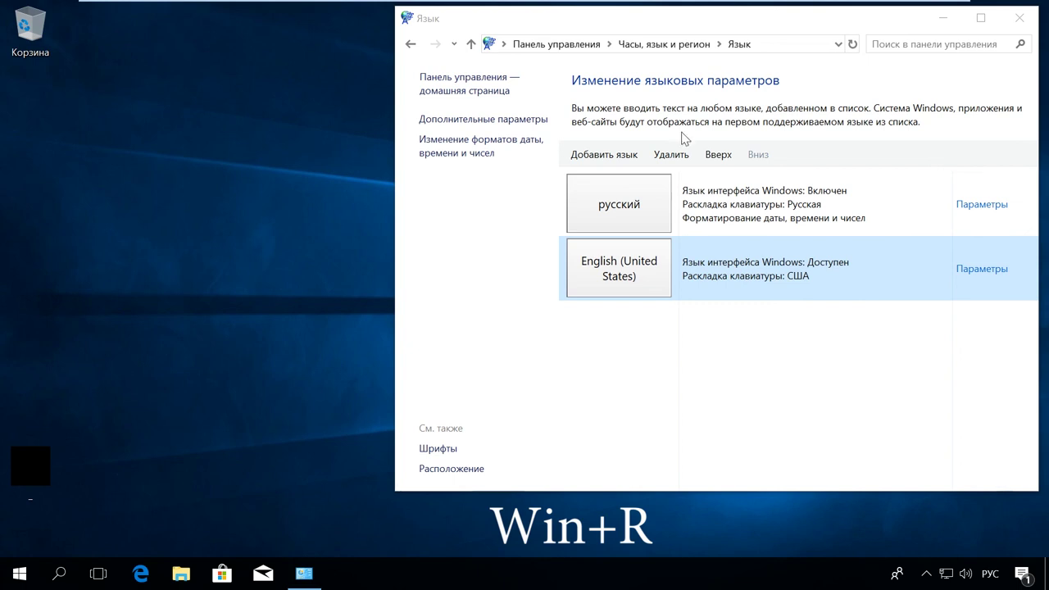
pyautogui.press('super+r')
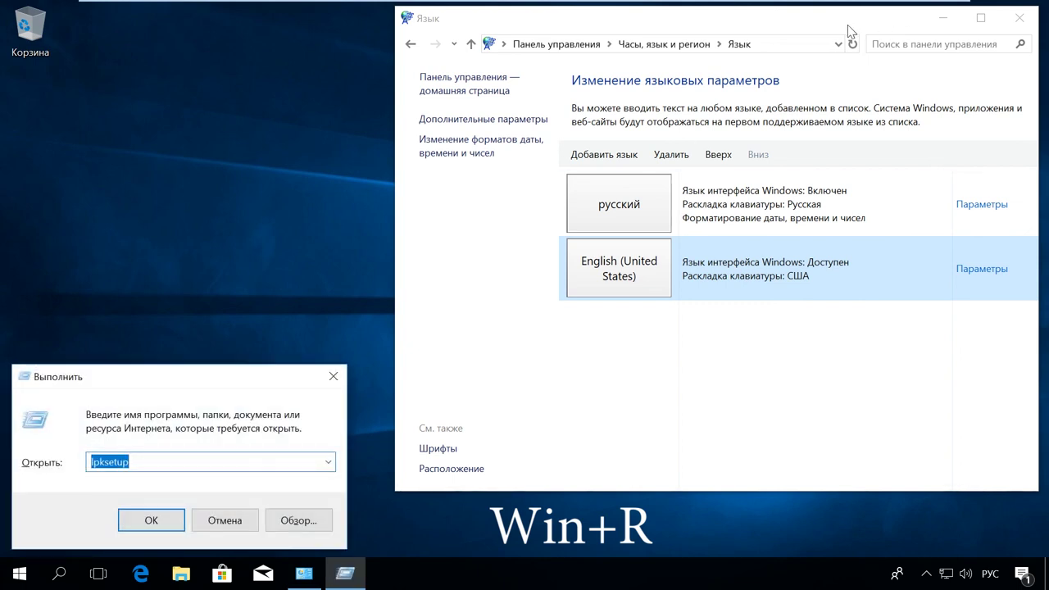
pyautogui.click(152, 523)
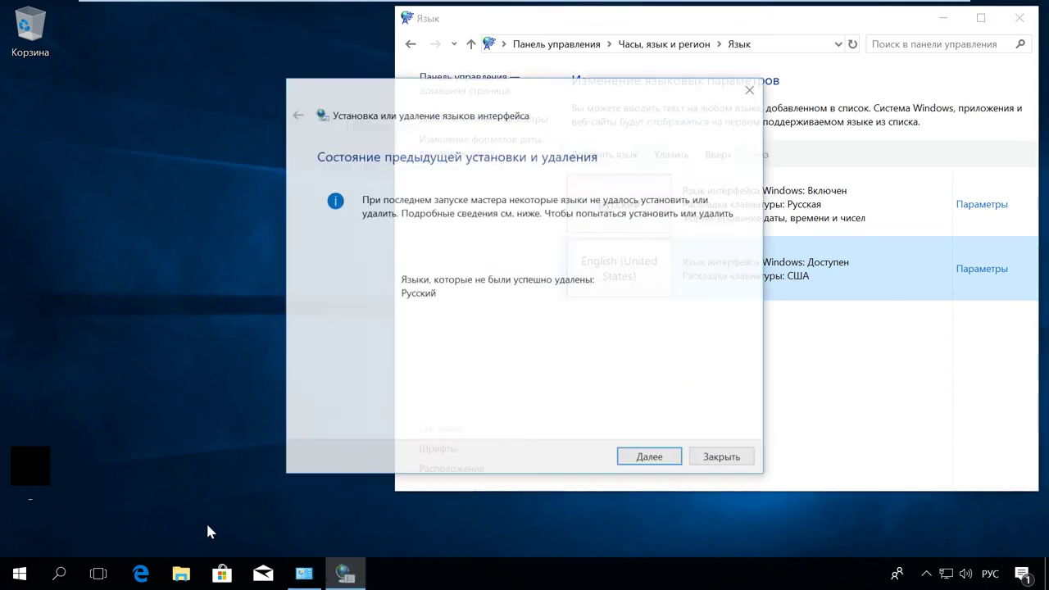
pyautogui.click(645, 459)
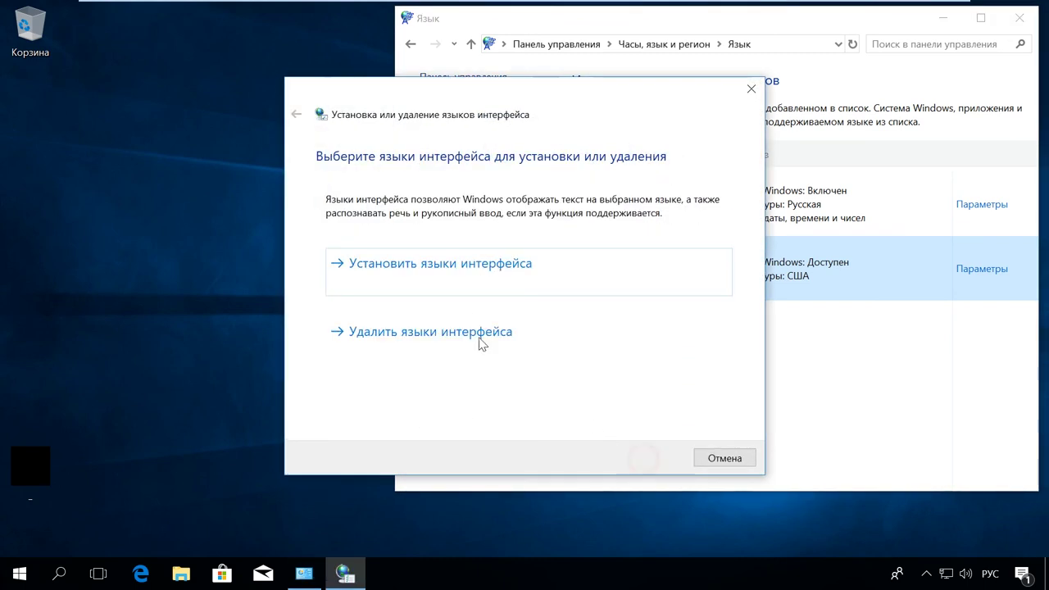
pyautogui.click(451, 335)
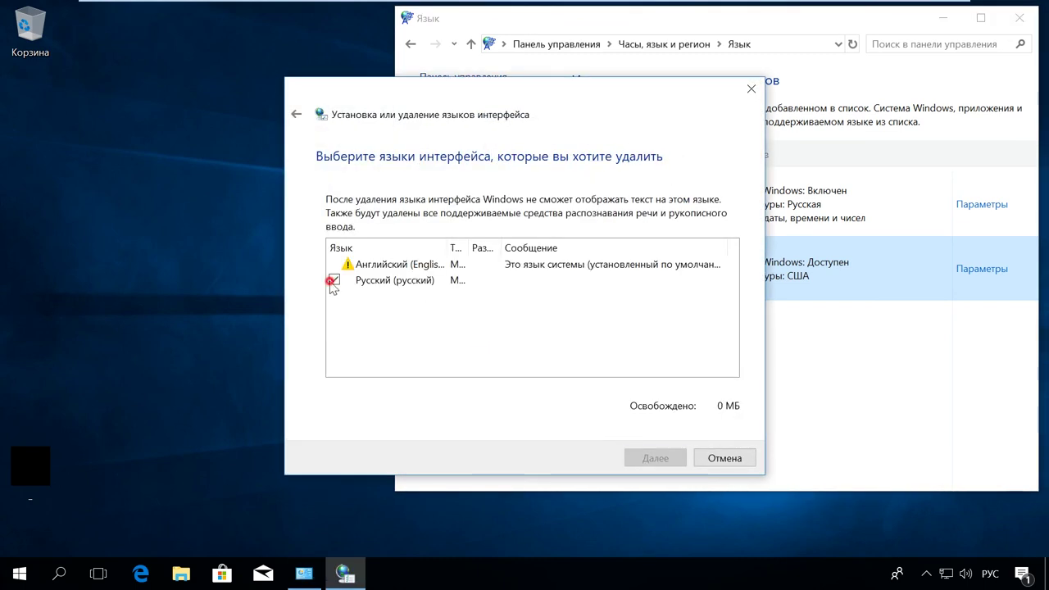
pyautogui.click(673, 459)
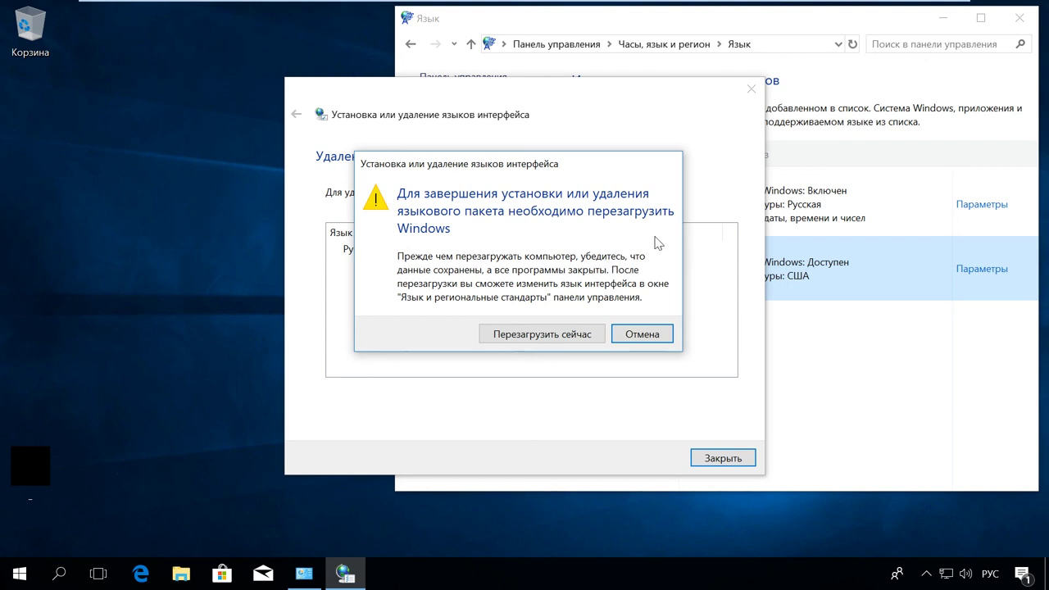
pyautogui.click(598, 335)
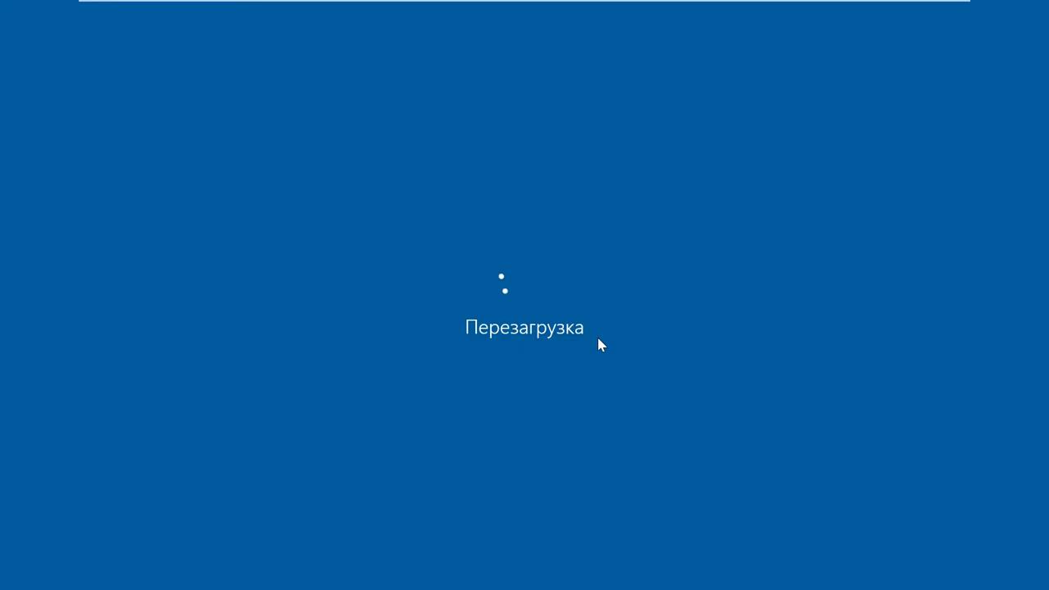